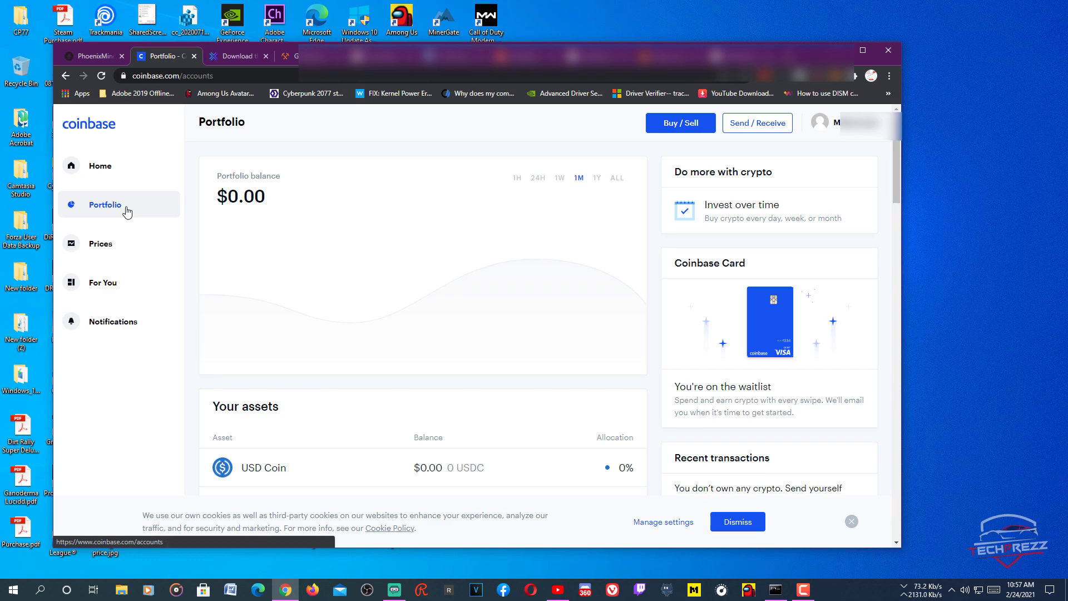
# Scroll through the Coinbase portfolio assets list to locate the Ethereum row
pyautogui.scroll(-9, 312, 278)
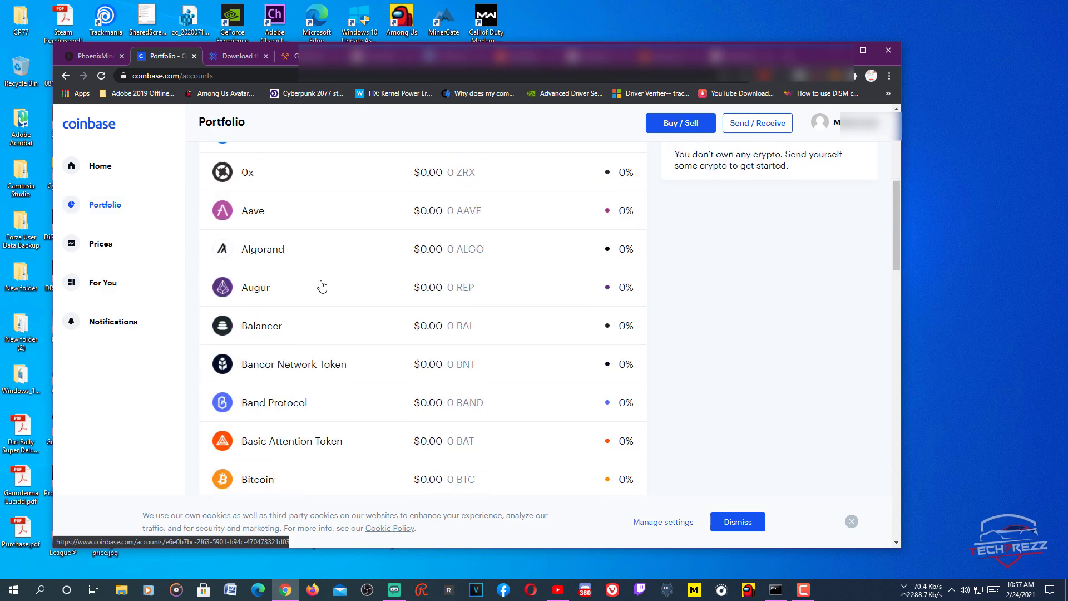
pyautogui.scroll(-5, 317, 289)
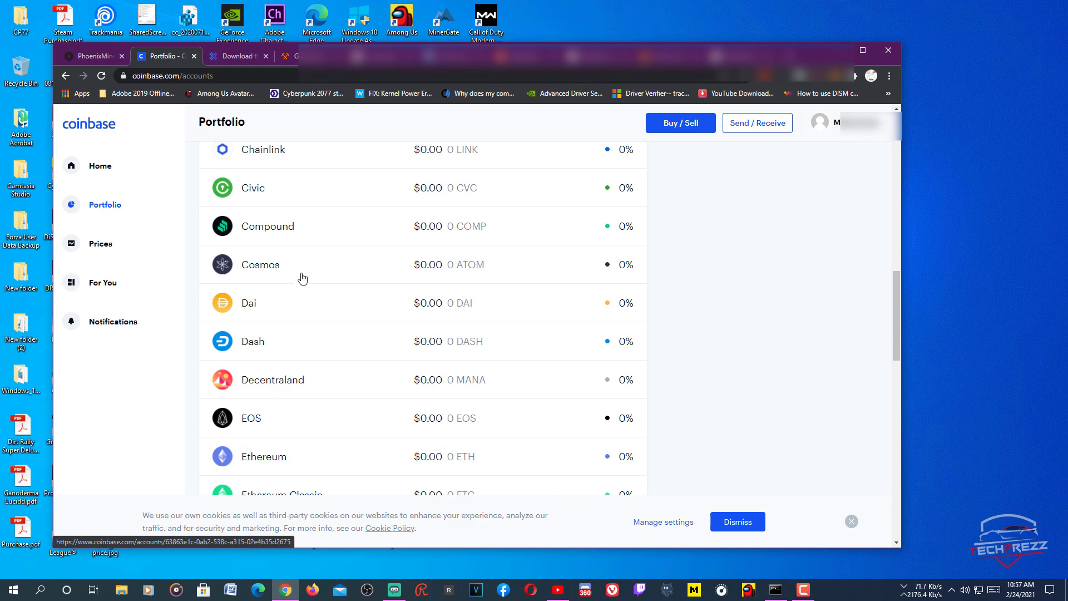
pyautogui.scroll(12, 290, 298)
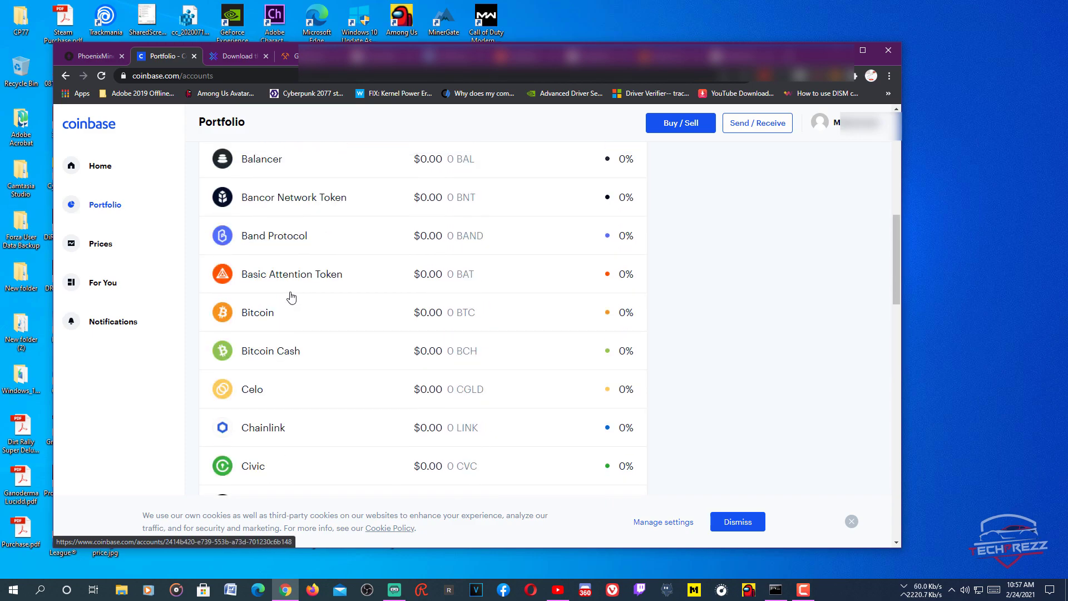
pyautogui.scroll(2, 314, 294)
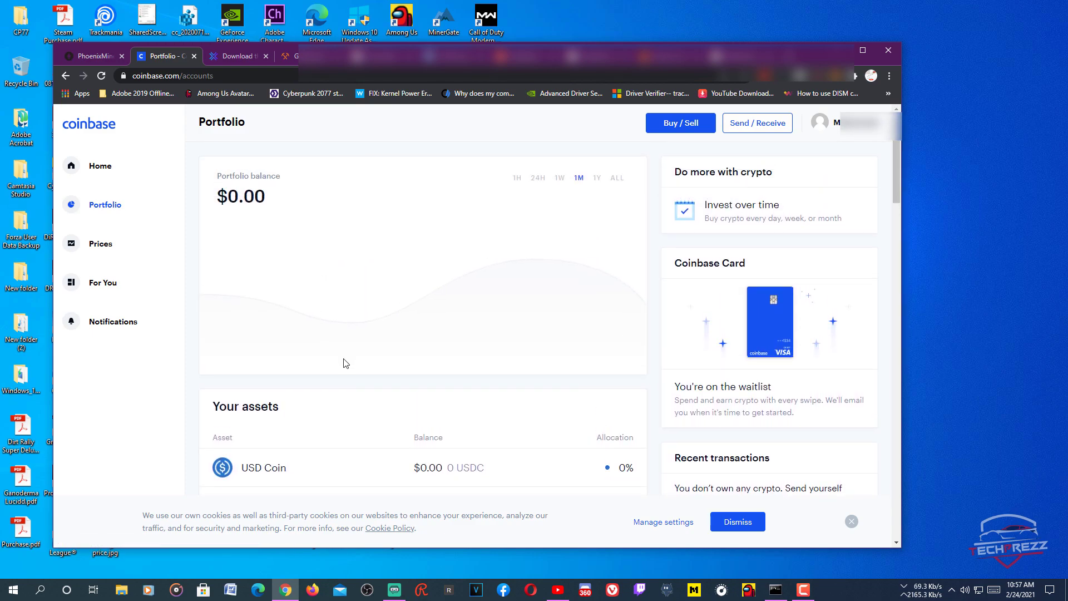
pyautogui.scroll(-6, 356, 434)
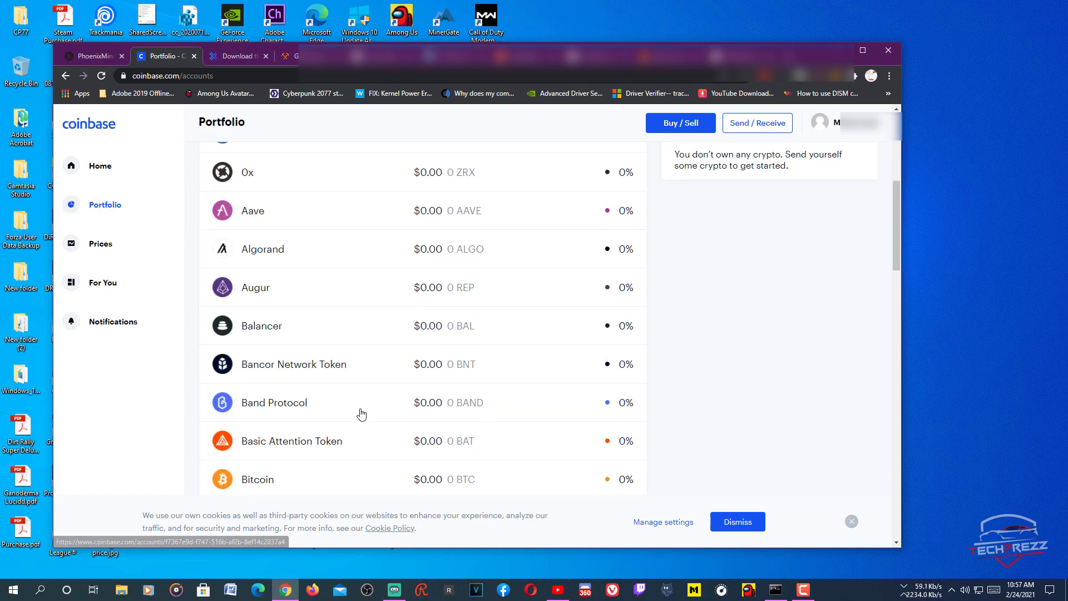
pyautogui.scroll(-12, 362, 414)
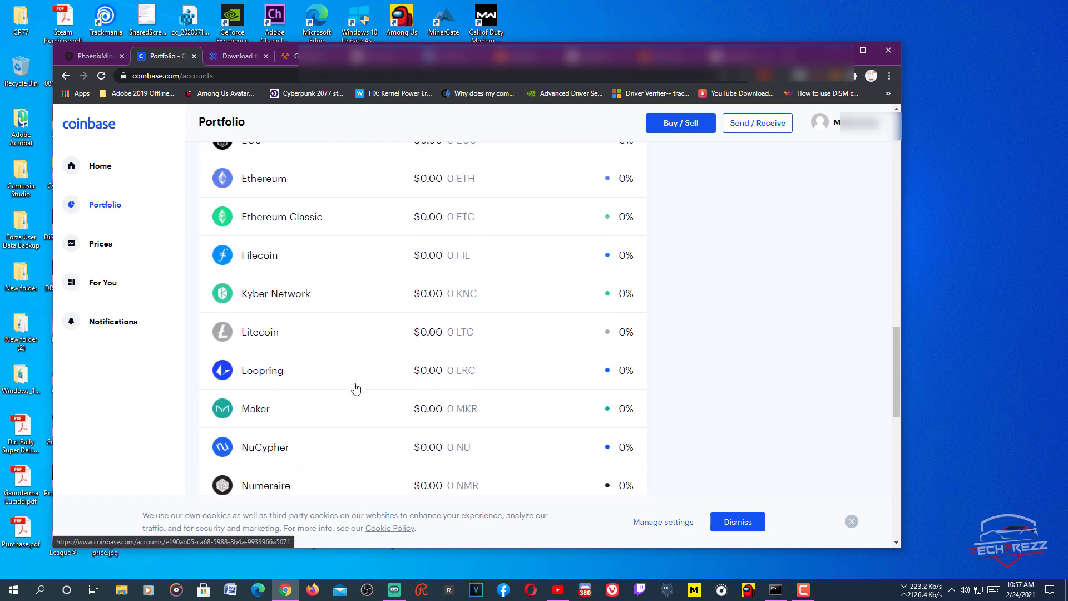
pyautogui.scroll(1, 356, 388)
# Open the Ethereum wallet details and try Receive ETH on the empty 0 ETH wallet
pyautogui.click(245, 236)
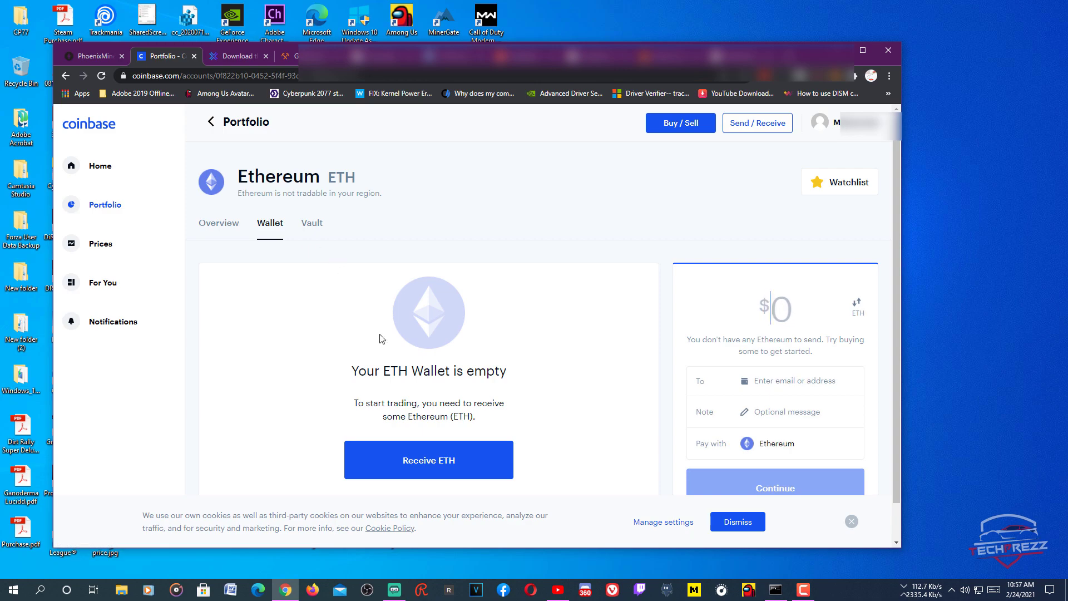
pyautogui.scroll(-1, 282, 396)
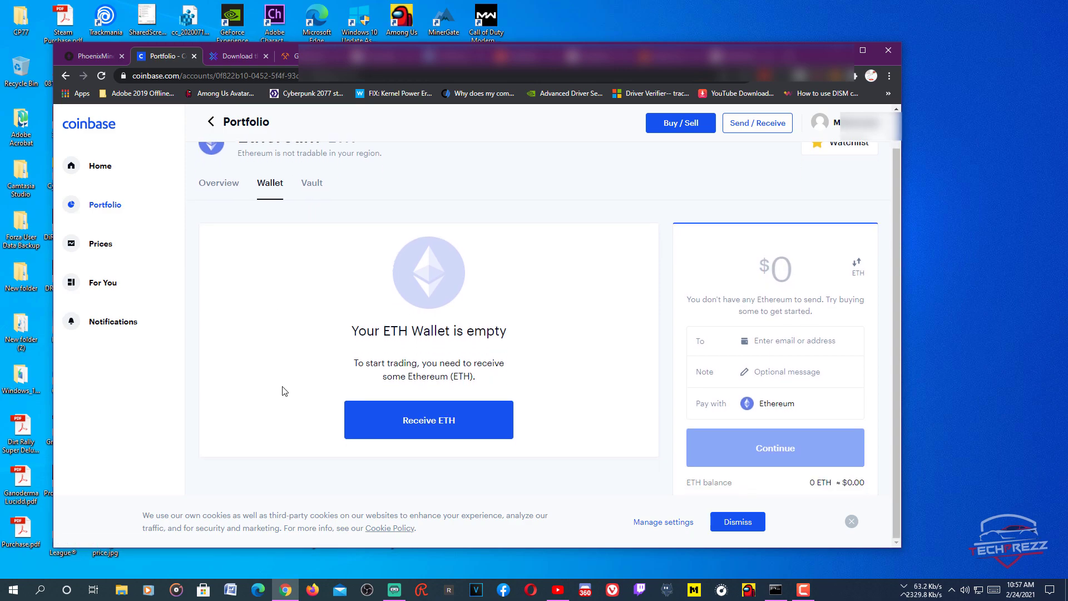
pyautogui.click(434, 425)
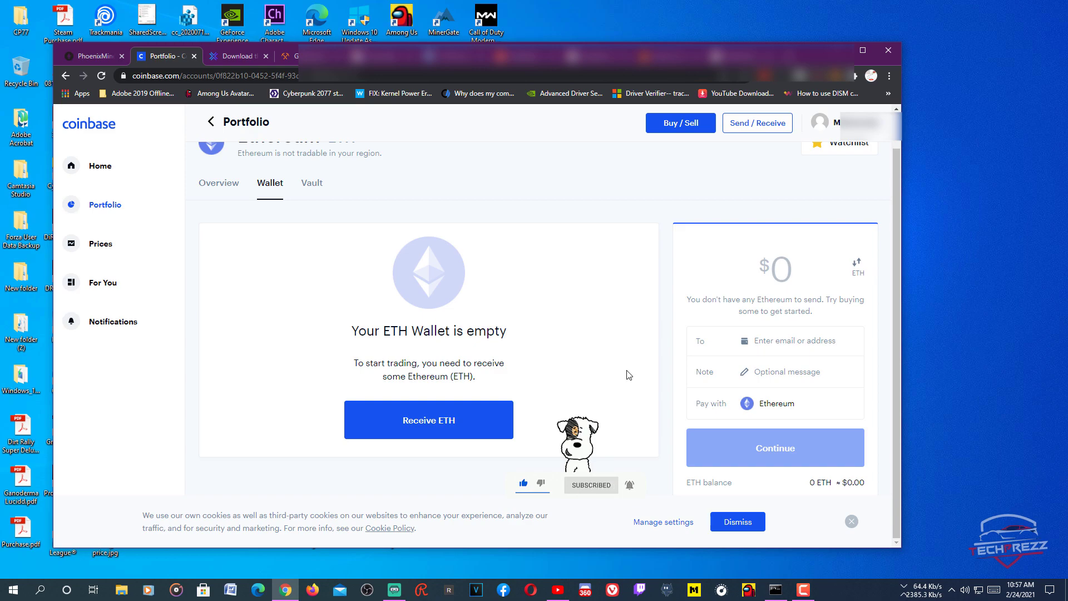
# Go to Coinbase account settings and show the Crypto addresses list
pyautogui.click(857, 123)
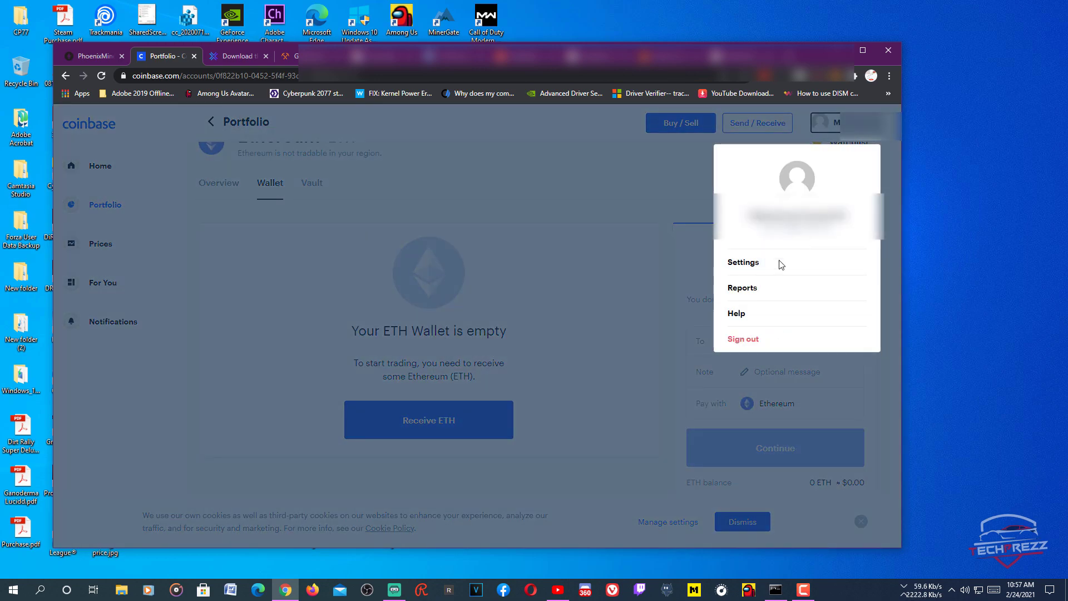
pyautogui.click(778, 263)
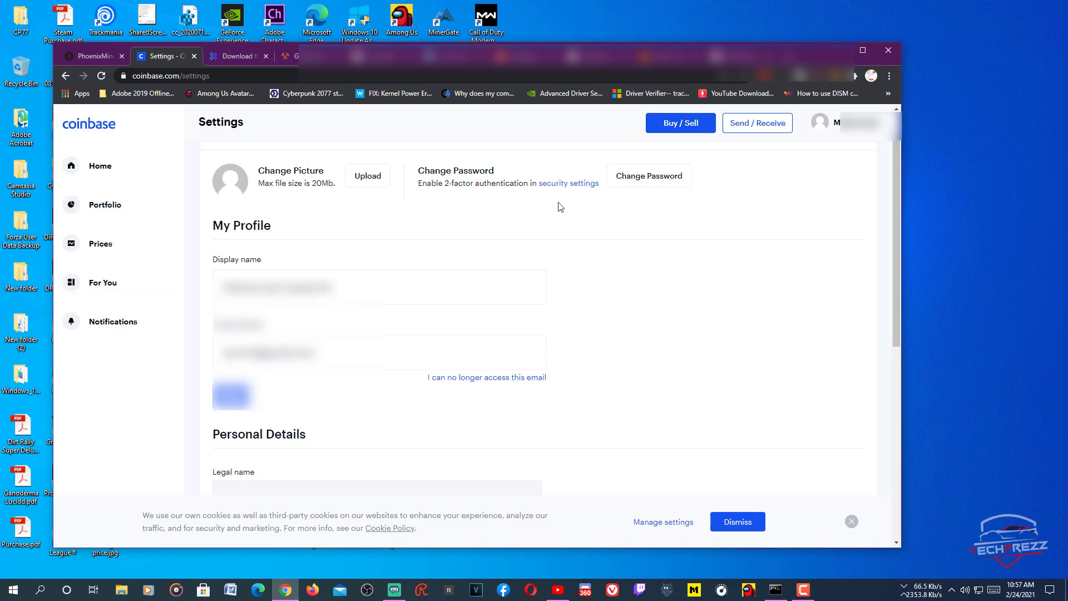
pyautogui.click(699, 183)
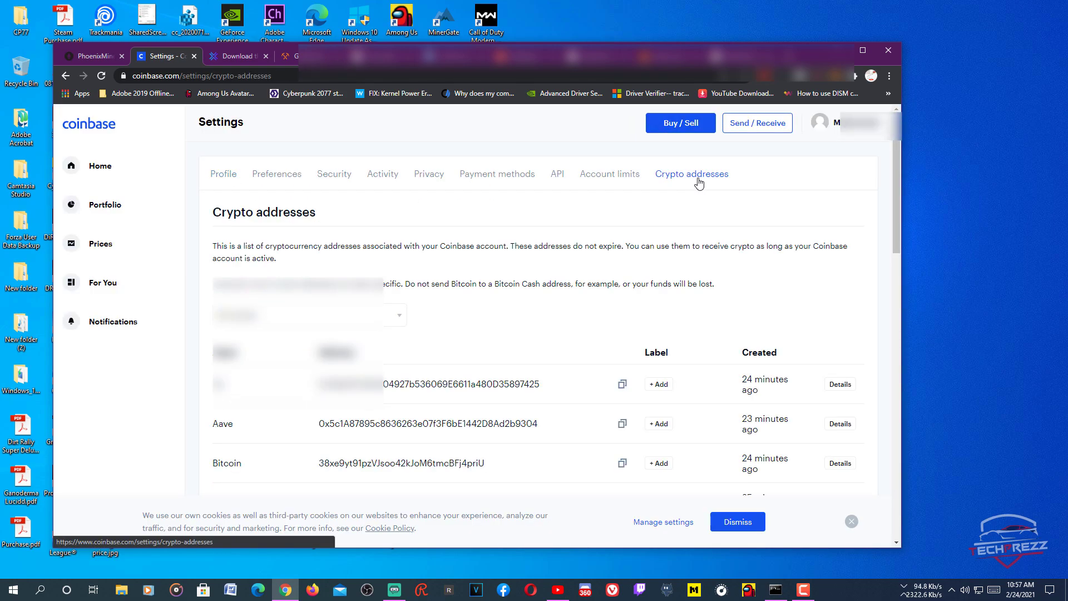
# Find the MyEthereum address in the list and copy it
pyautogui.scroll(-10, 536, 374)
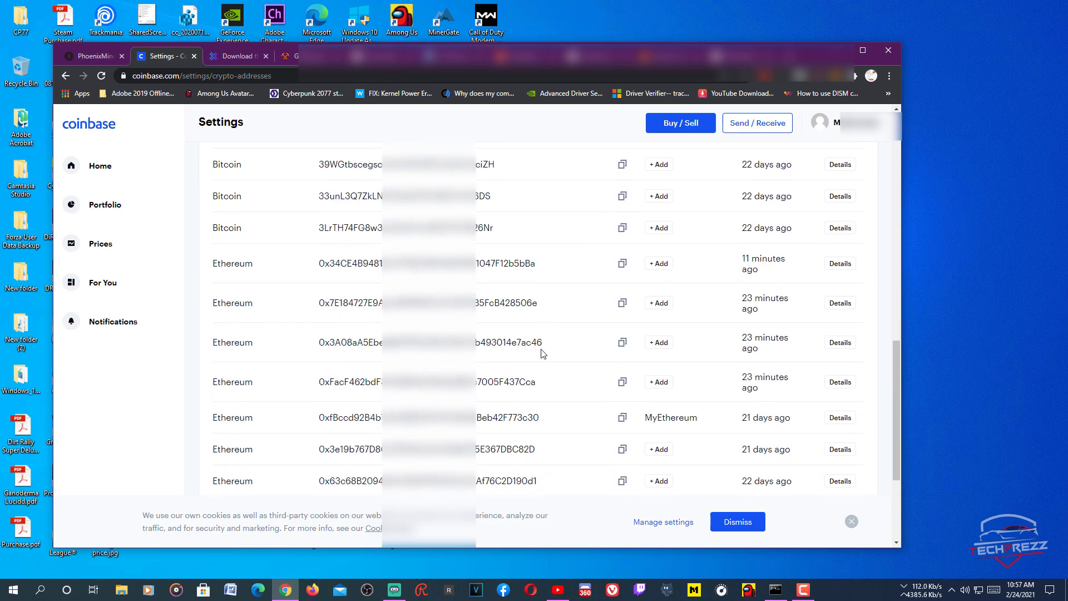
pyautogui.scroll(-2, 544, 359)
pyautogui.scroll(4, 537, 358)
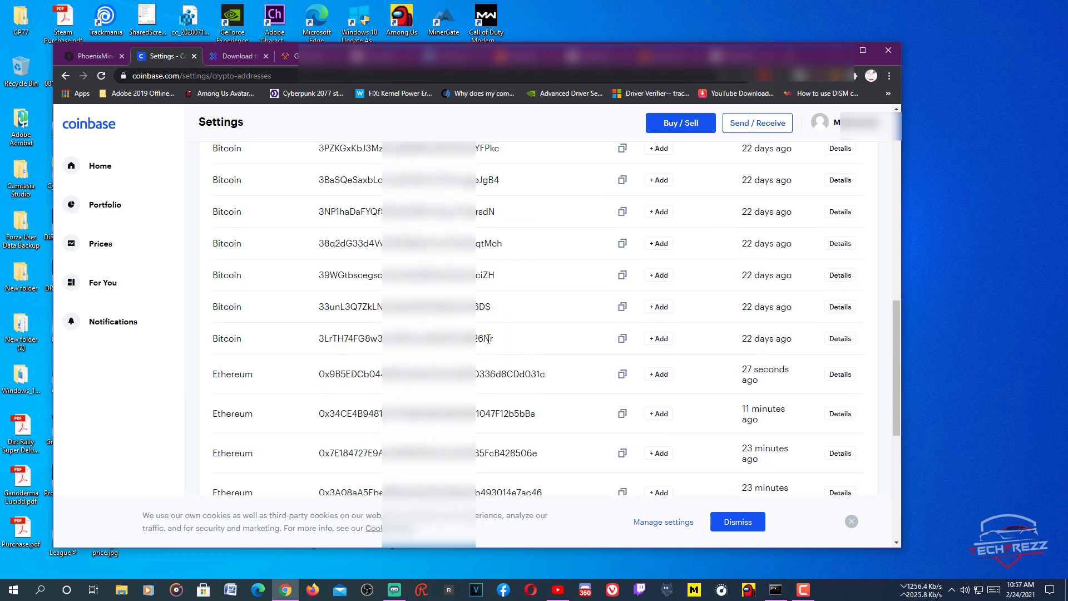
pyautogui.scroll(-4, 489, 338)
pyautogui.scroll(4, 314, 302)
pyautogui.scroll(10, 314, 302)
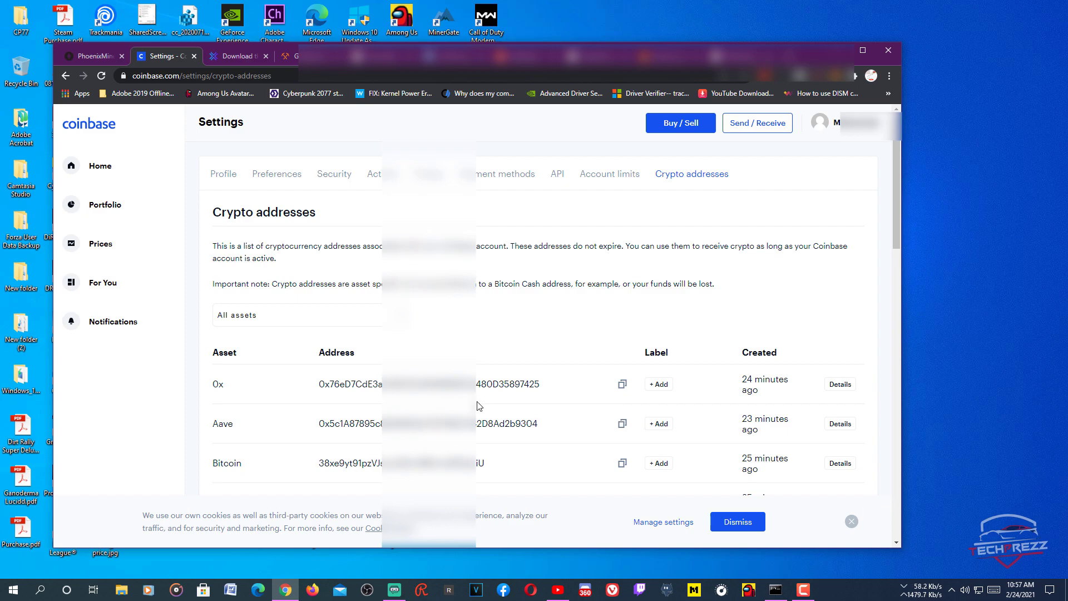
pyautogui.scroll(-3, 478, 378)
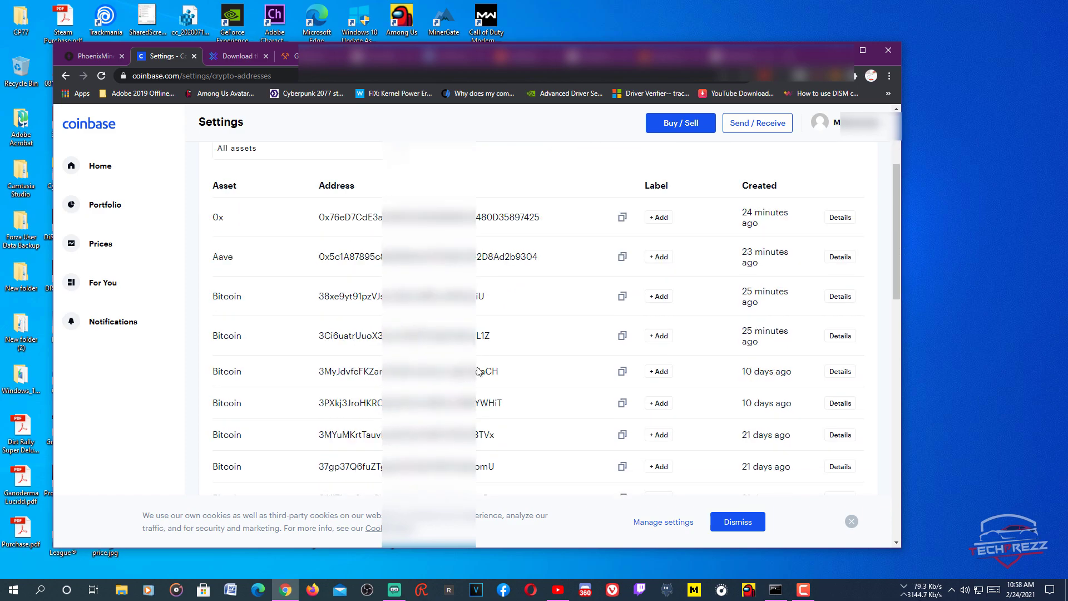
pyautogui.scroll(3, 478, 366)
pyautogui.scroll(-11, 482, 354)
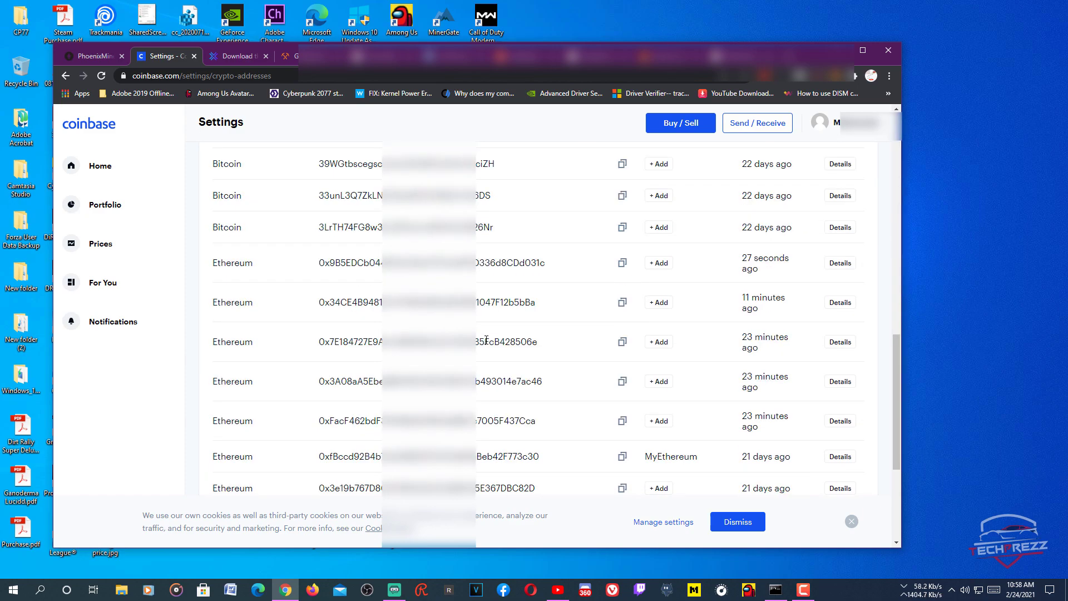
pyautogui.scroll(-3, 538, 320)
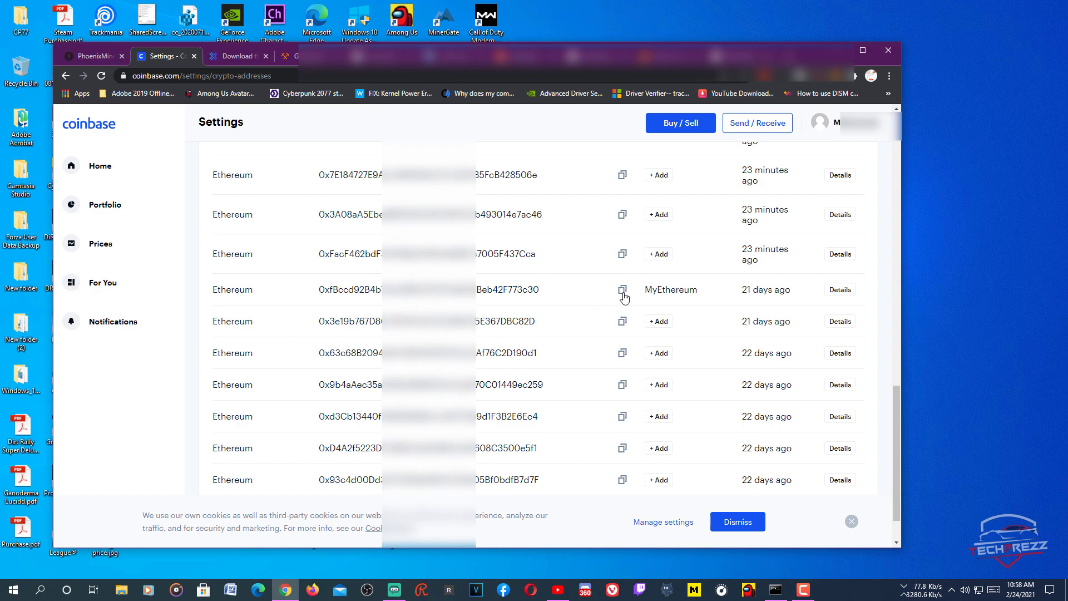
pyautogui.scroll(-1, 623, 295)
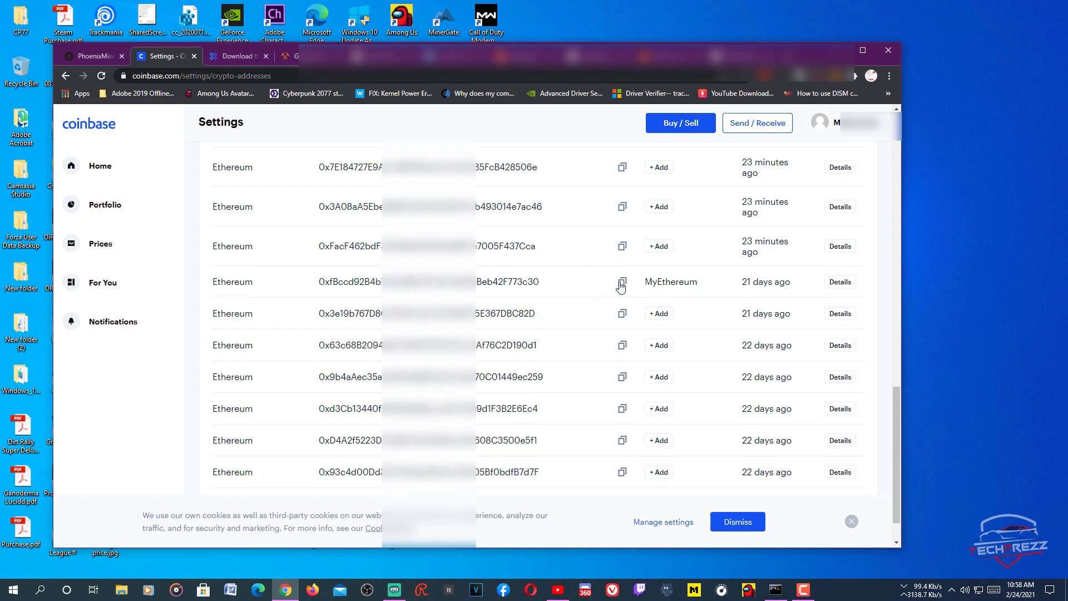
pyautogui.click(622, 286)
# Start a MetaMask ETH send with the copied MyEthereum address as recipient
pyautogui.click(834, 78)
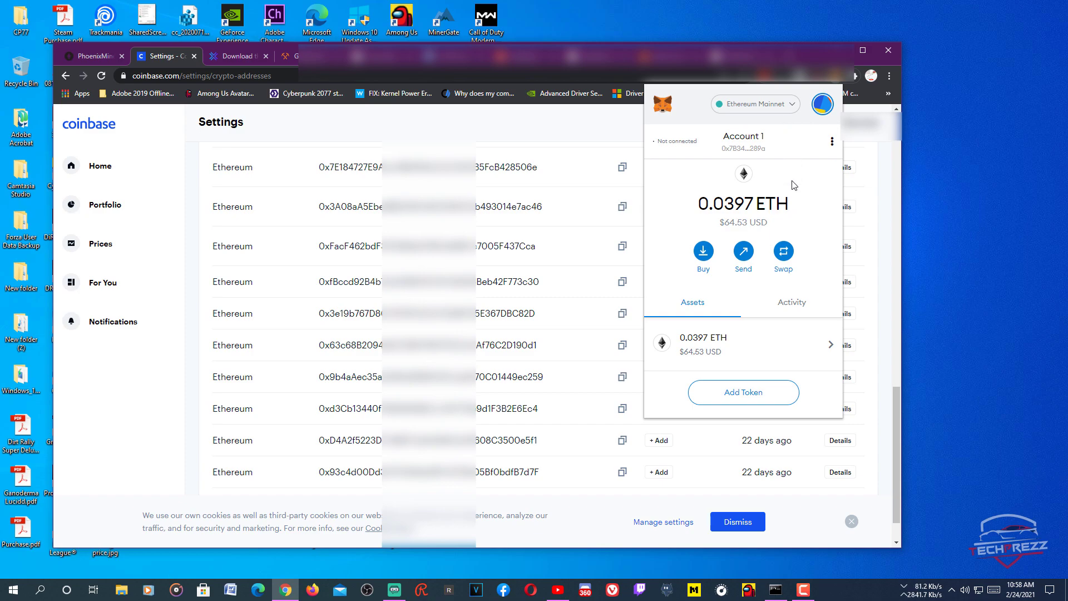
pyautogui.click(744, 251)
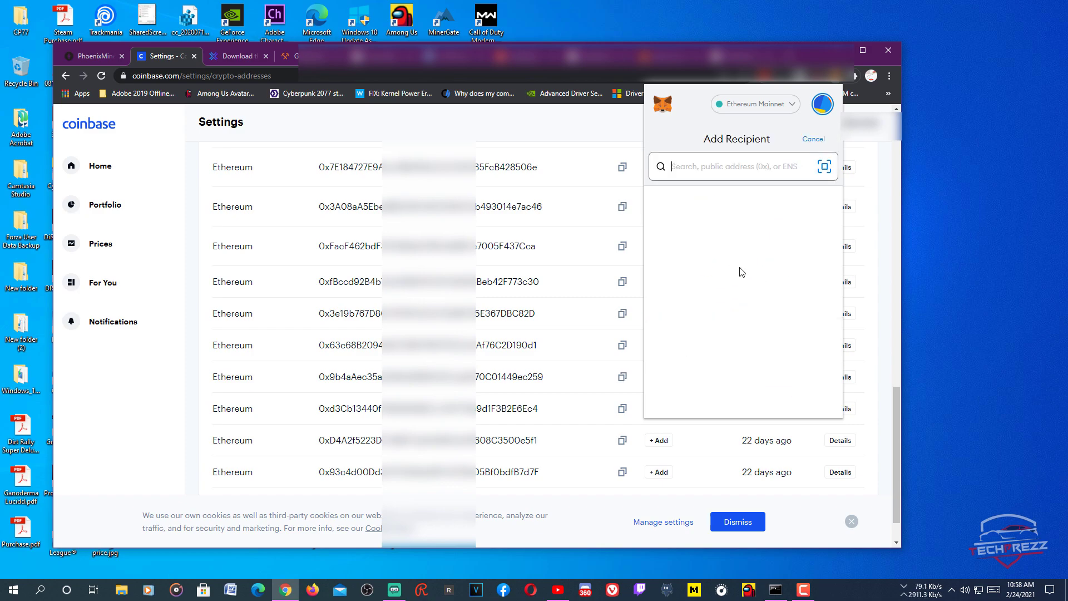
pyautogui.hotkey('ctrl', 'v')
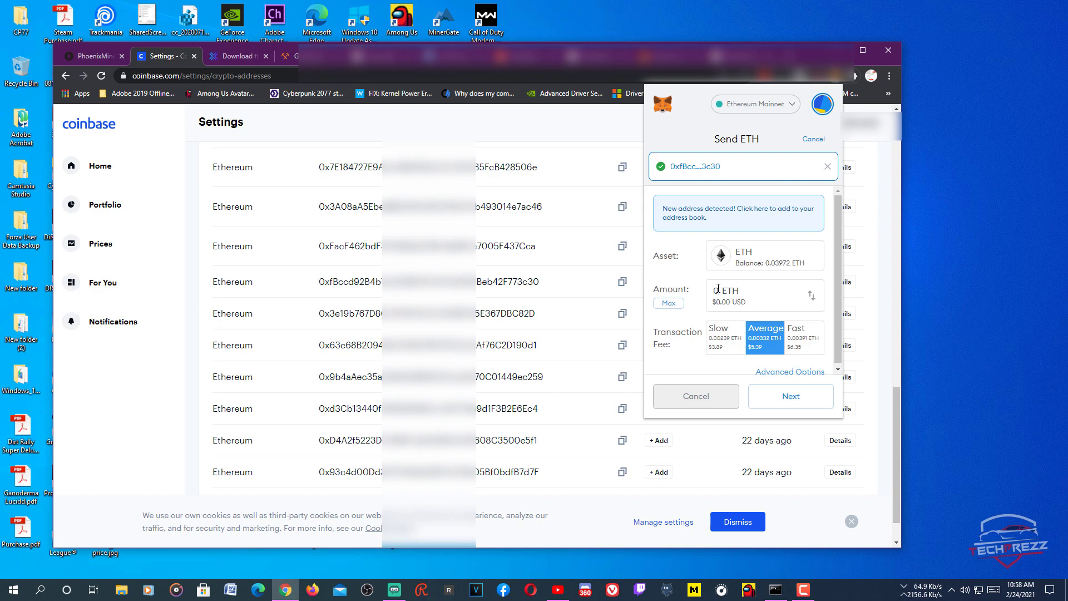
# Switch the amount to USD, enter 30, then set Max (59.14 USD, 0.036402 ETH)
pyautogui.click(728, 293)
pyautogui.click(812, 299)
pyautogui.moveTo(720, 292); pyautogui.dragTo(656, 286)
pyautogui.write('30')
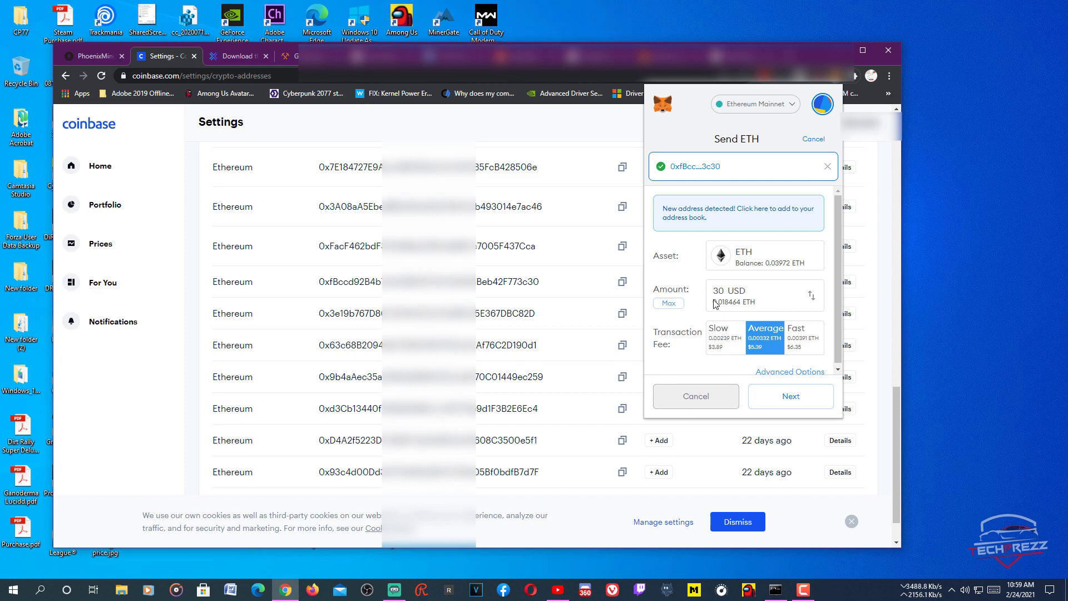
pyautogui.click(673, 304)
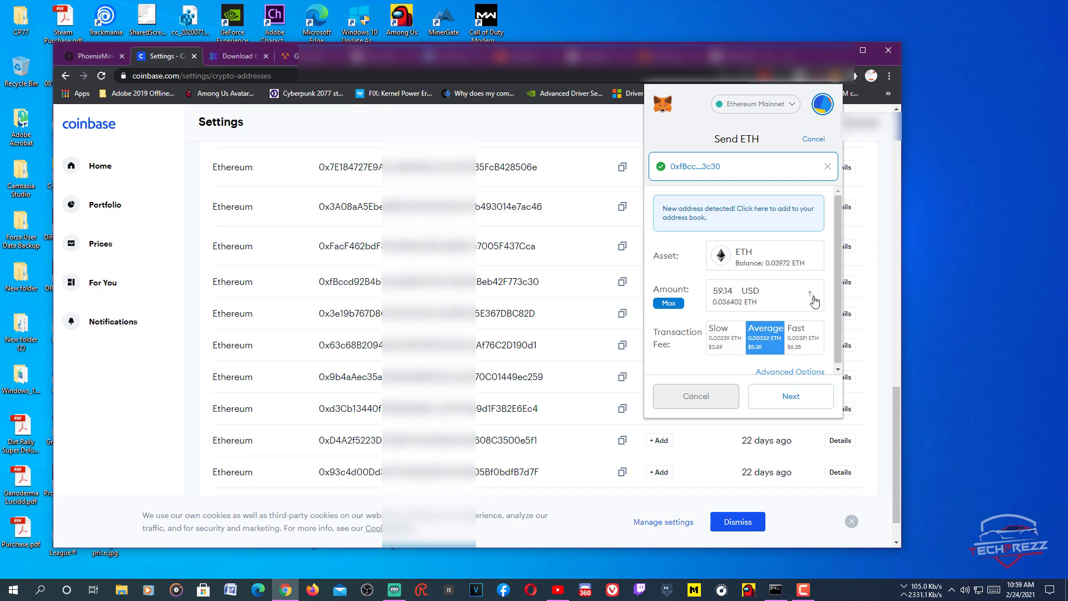
# Re-enter 30 as the amount, compare slow and fast fee options, then cancel the send
pyautogui.doubleClick(724, 290)
pyautogui.write('30')
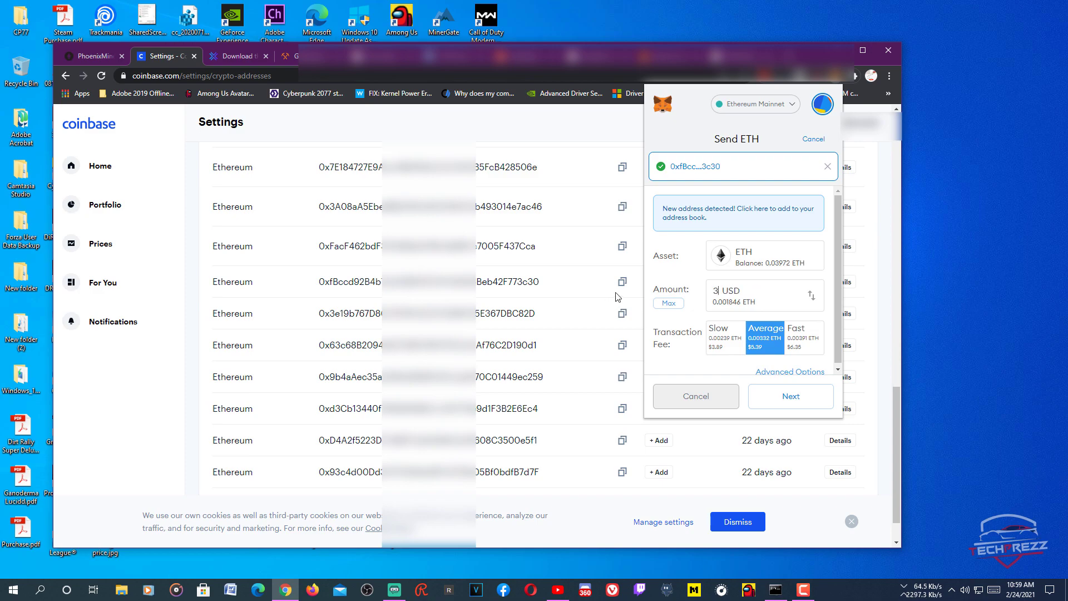
pyautogui.click(720, 342)
pyautogui.click(768, 347)
pyautogui.click(806, 342)
pyautogui.click(718, 348)
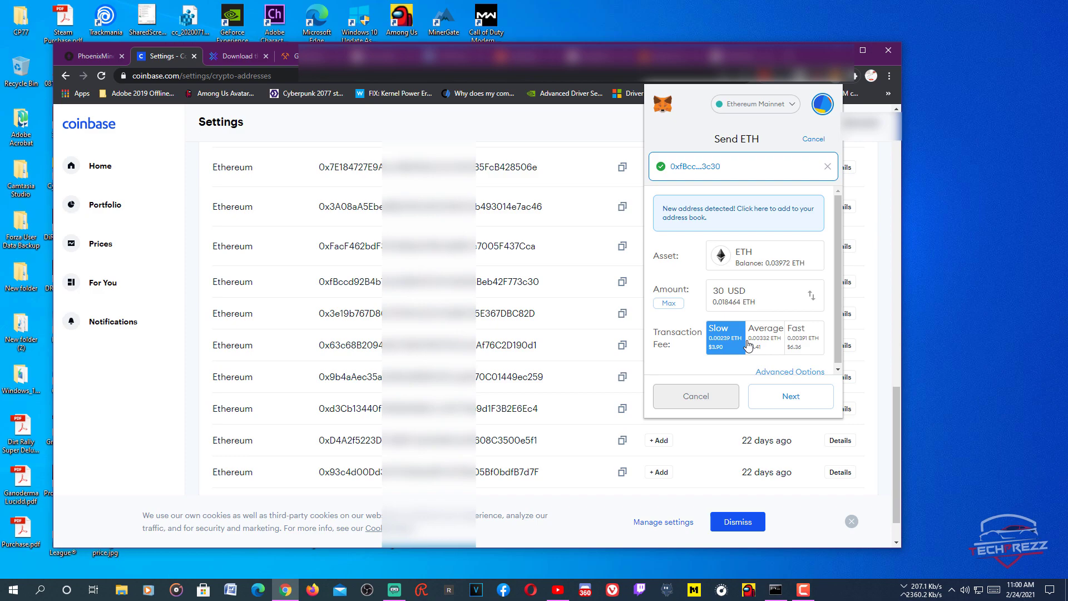
pyautogui.click(779, 341)
pyautogui.click(796, 341)
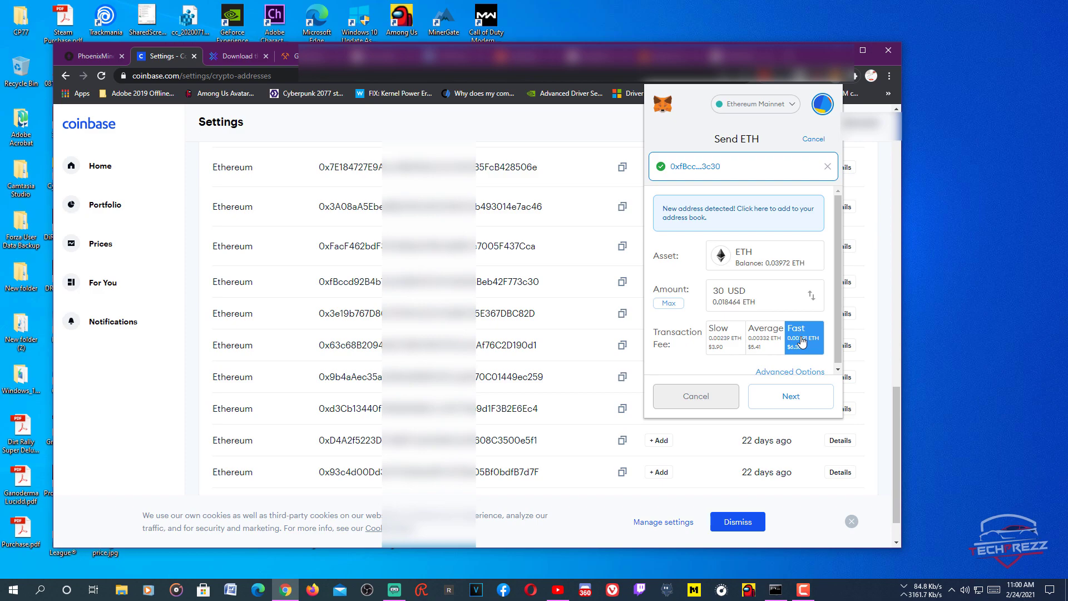
pyautogui.scroll(-1, 652, 341)
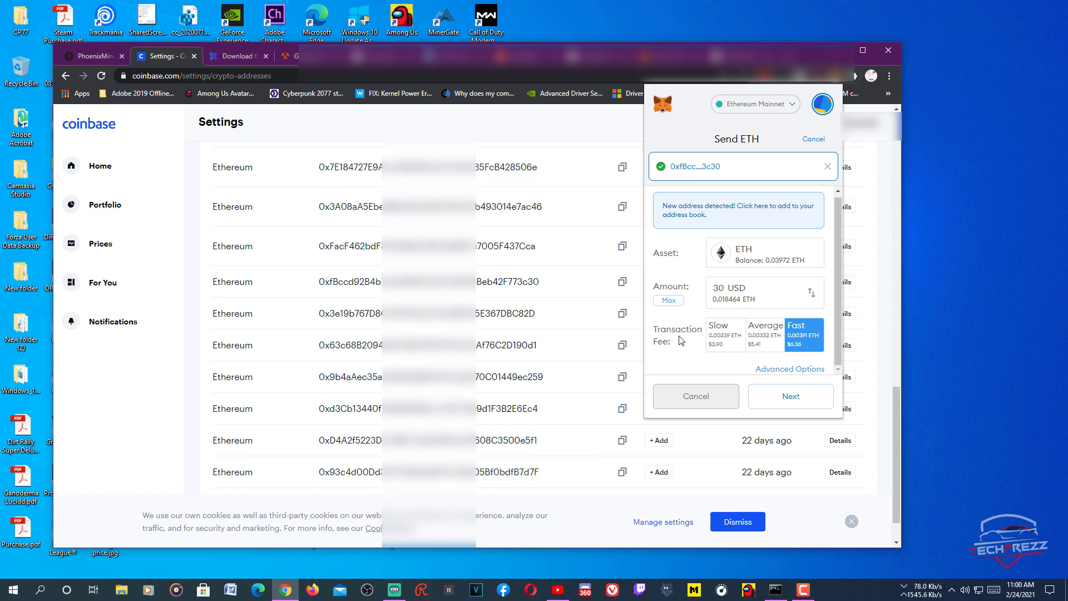
pyautogui.click(558, 122)
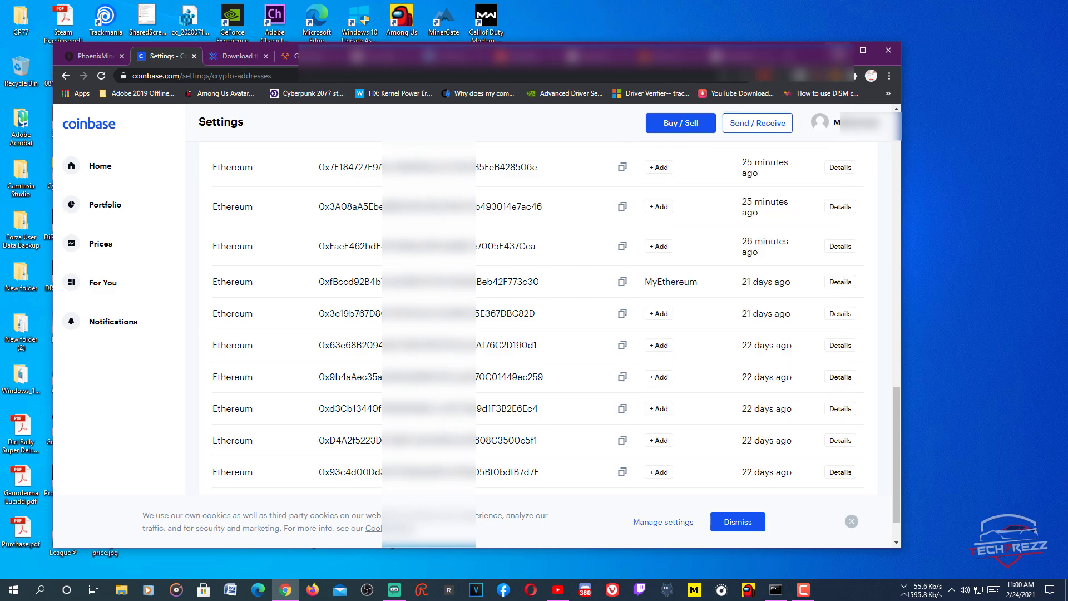
# Minimize Chrome, launch Exodus from the desktop, and unlock it with the wallet password
pyautogui.click(838, 50)
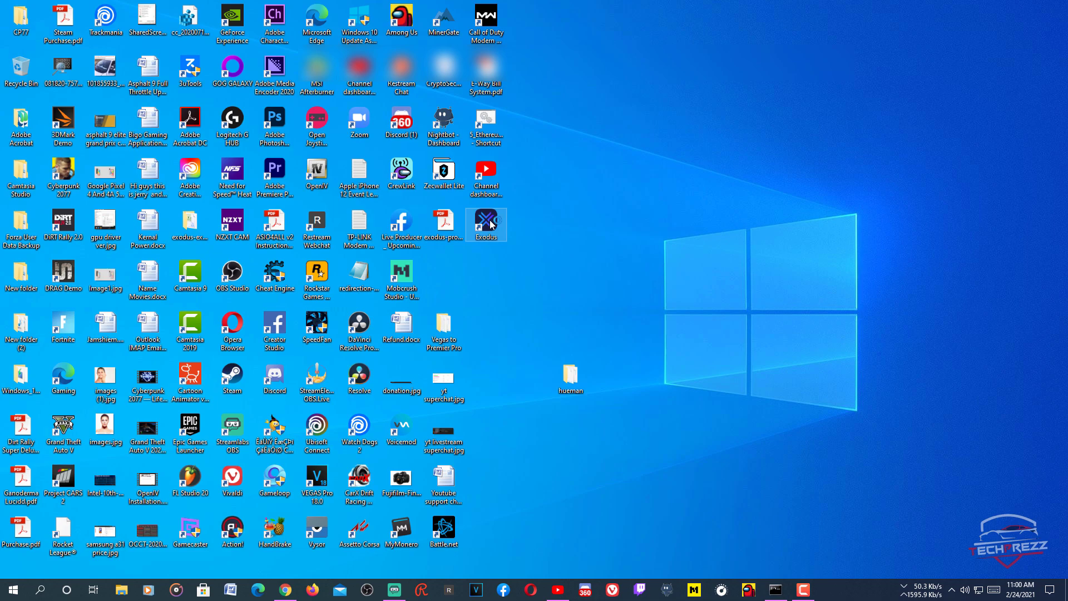
pyautogui.doubleClick(487, 223)
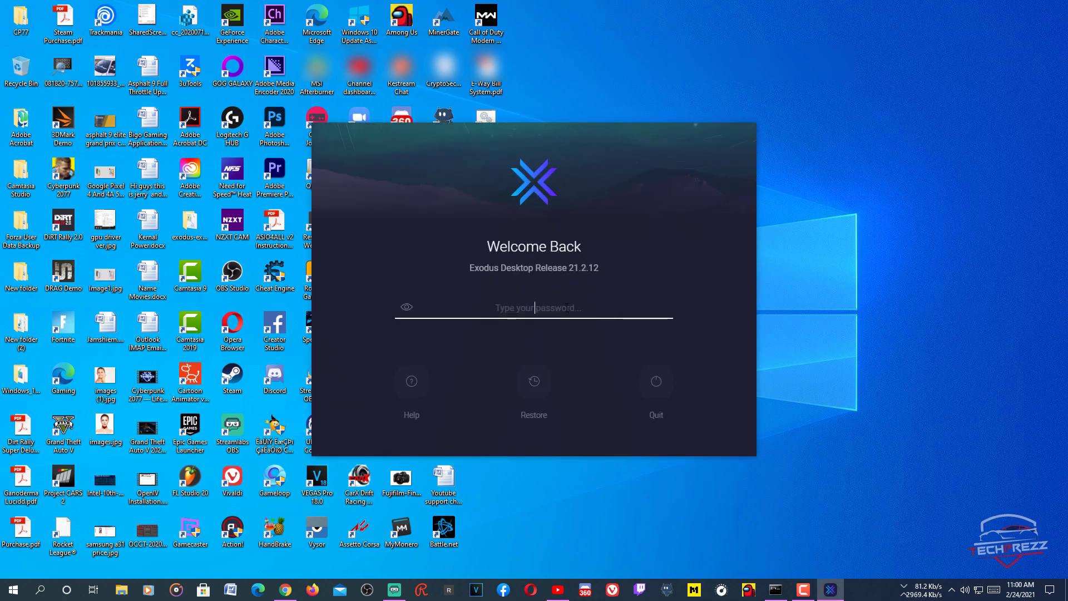
pyautogui.write('****')
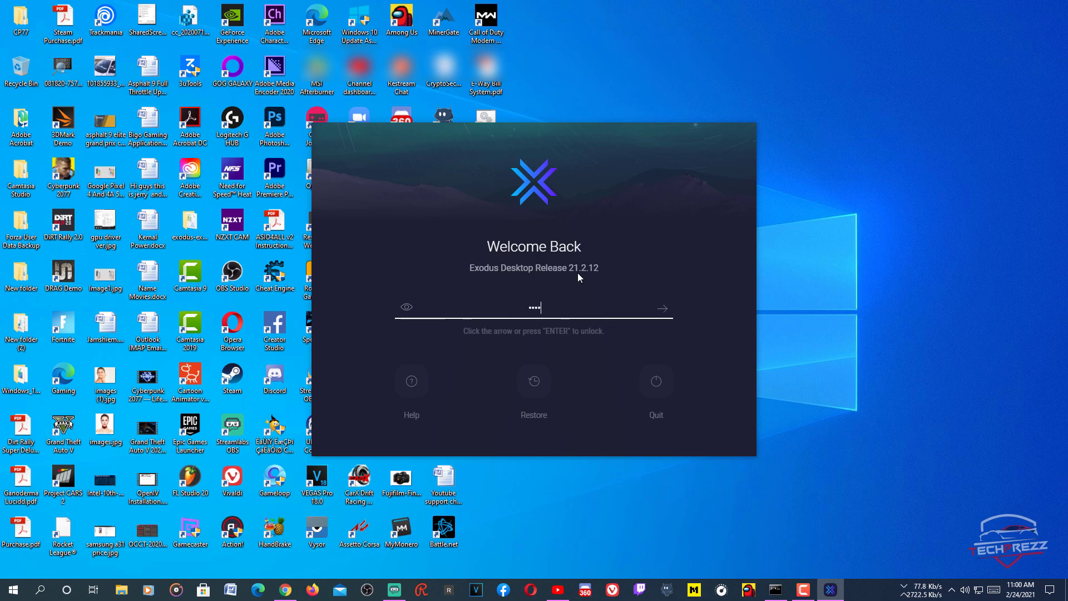
pyautogui.write('************')
pyautogui.press('Return')
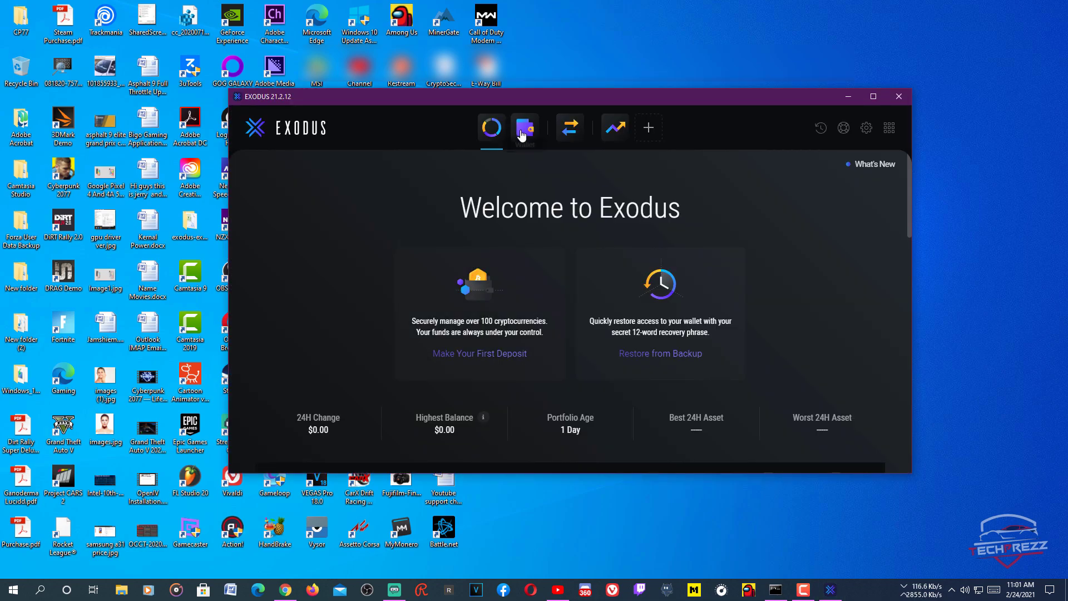
# Search 'eth' in the Exodus wallet, open Ethereum, and copy its receive address
pyautogui.click(523, 131)
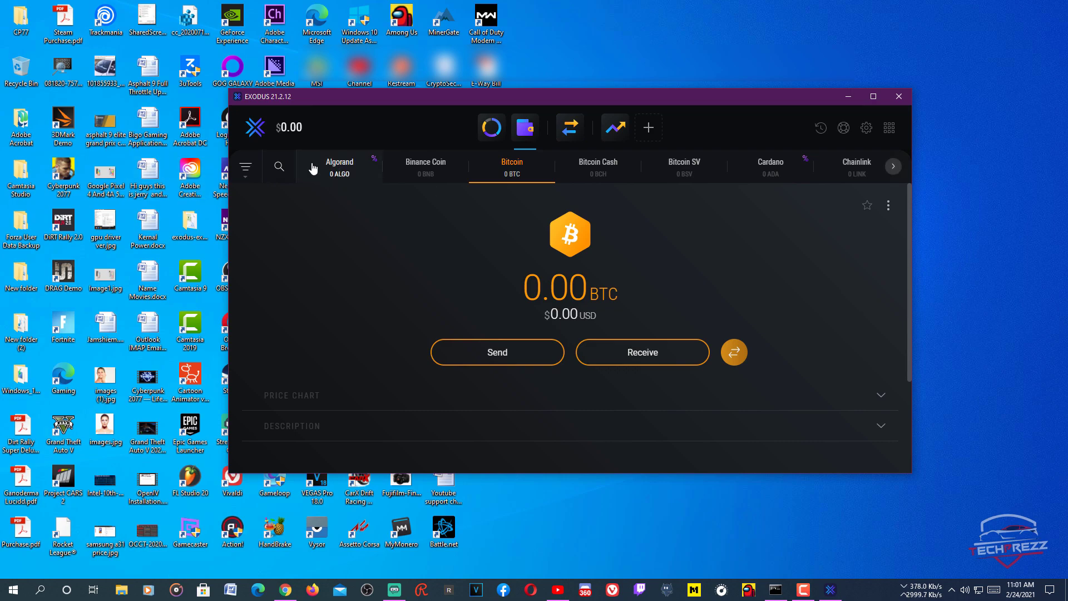
pyautogui.click(279, 167)
pyautogui.write('eth')
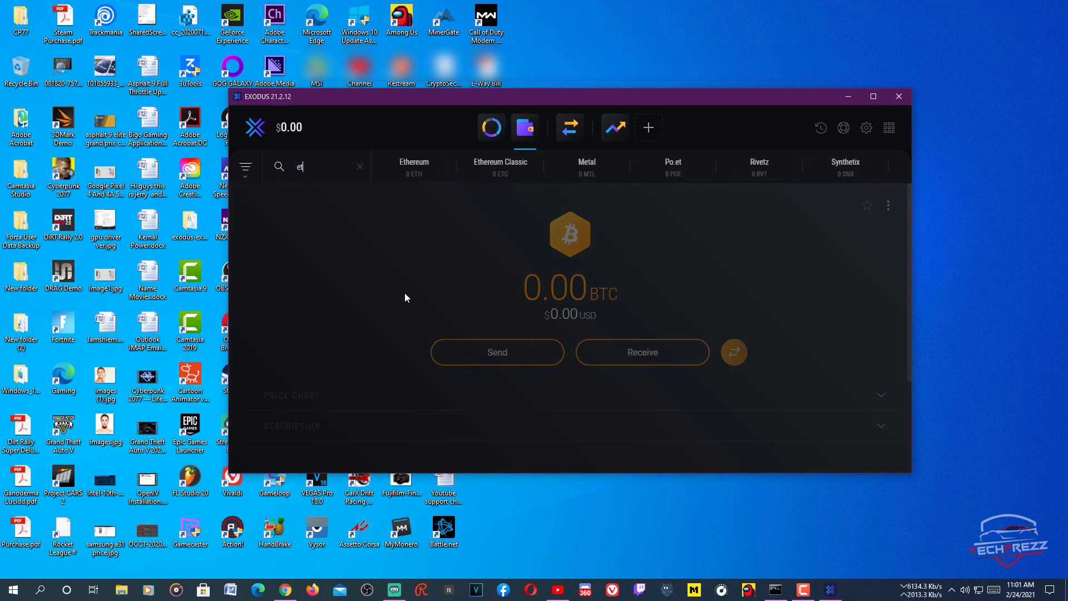
pyautogui.click(445, 168)
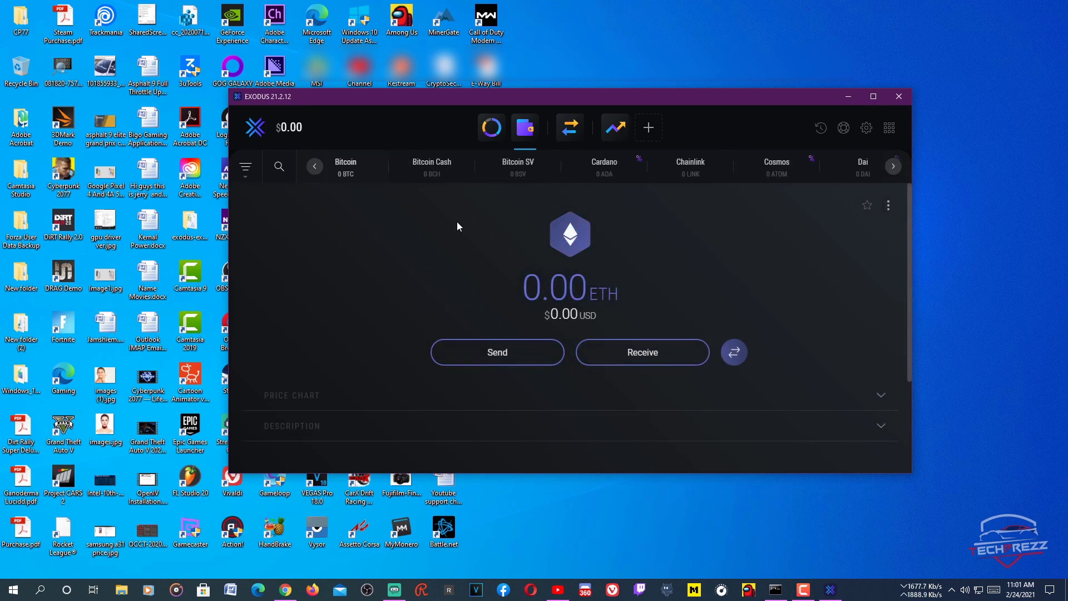
pyautogui.click(652, 363)
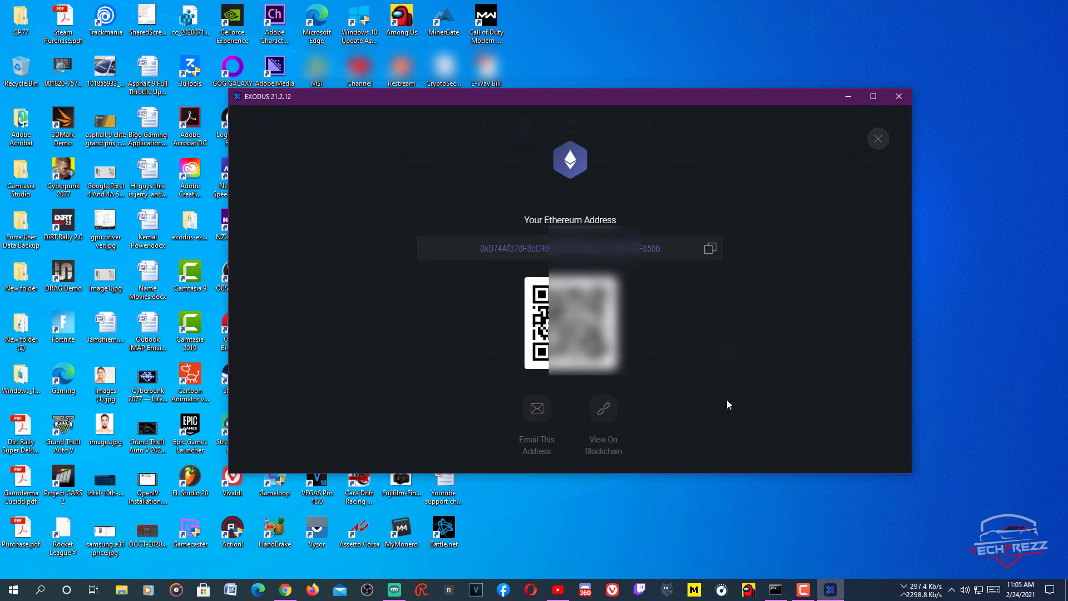
pyautogui.click(710, 248)
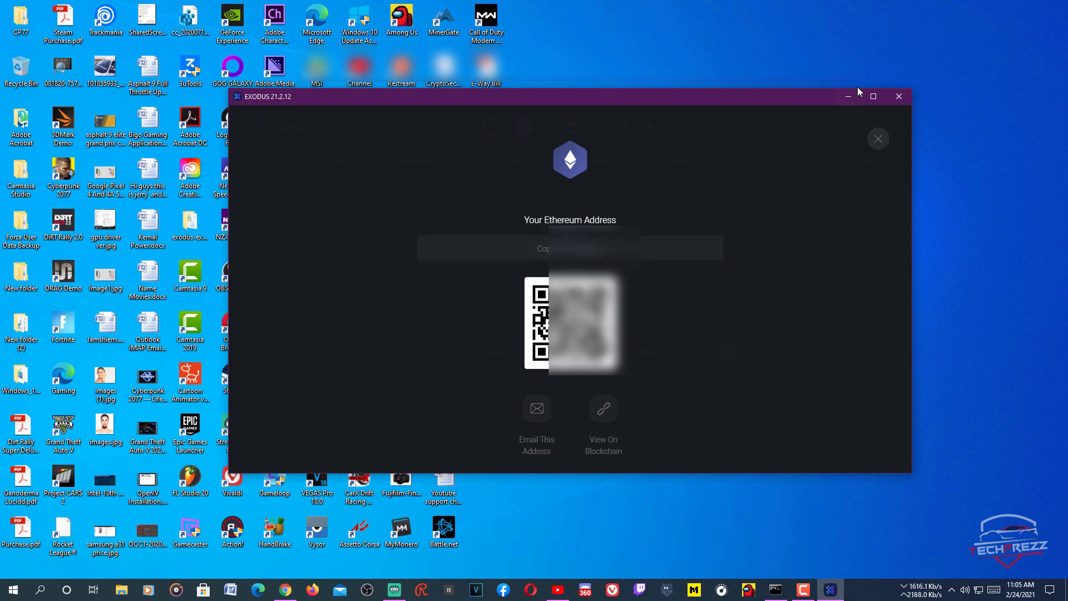
# Back in Chrome, start a MetaMask ETH send with the Exodus address as recipient
pyautogui.hotkey('alt', 'Tab')
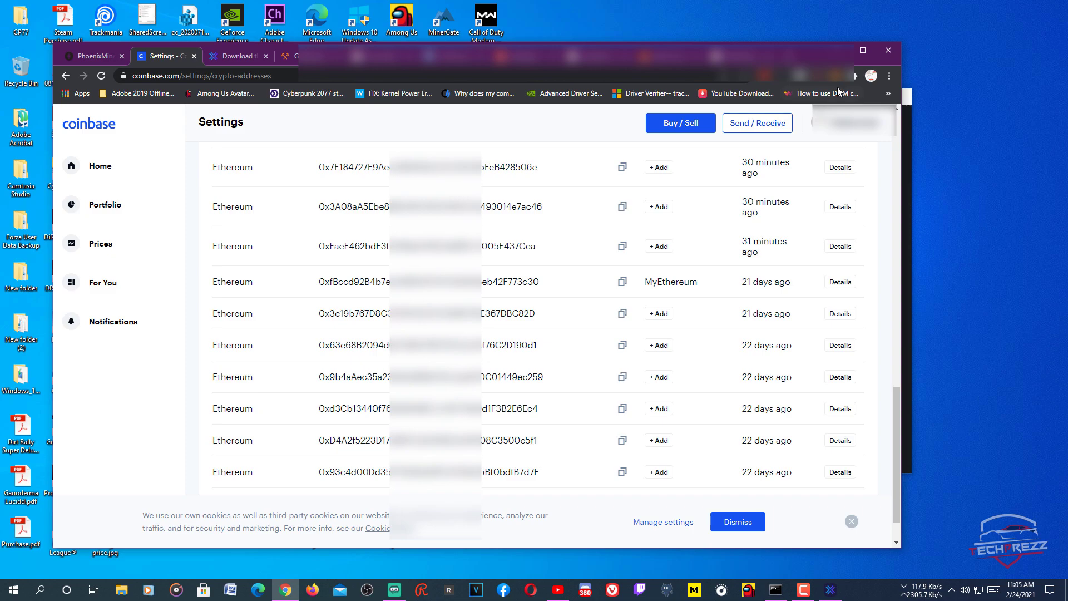
pyautogui.click(840, 76)
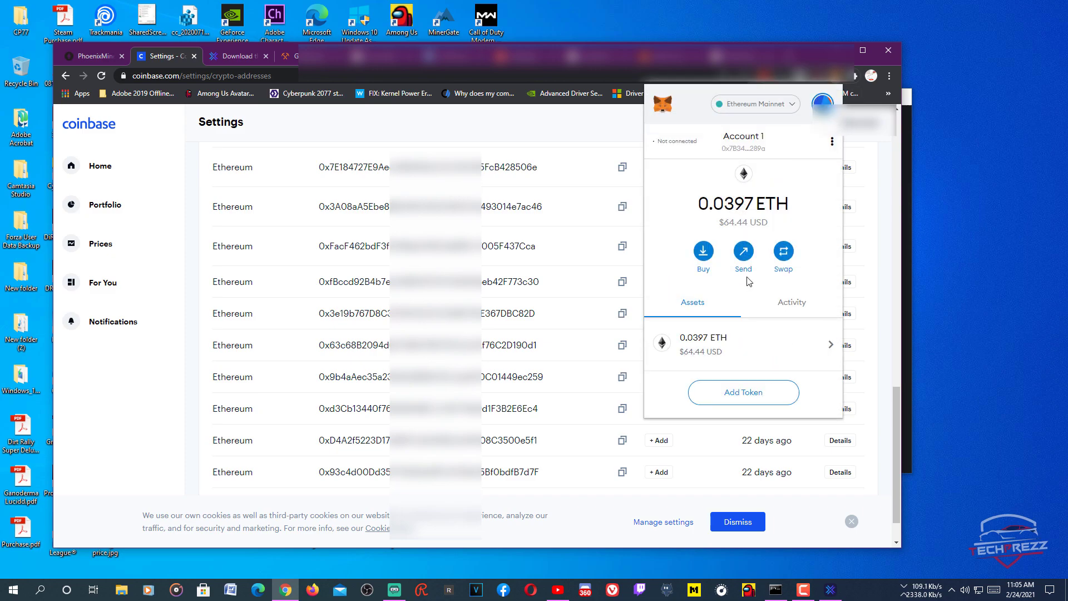
pyautogui.click(743, 251)
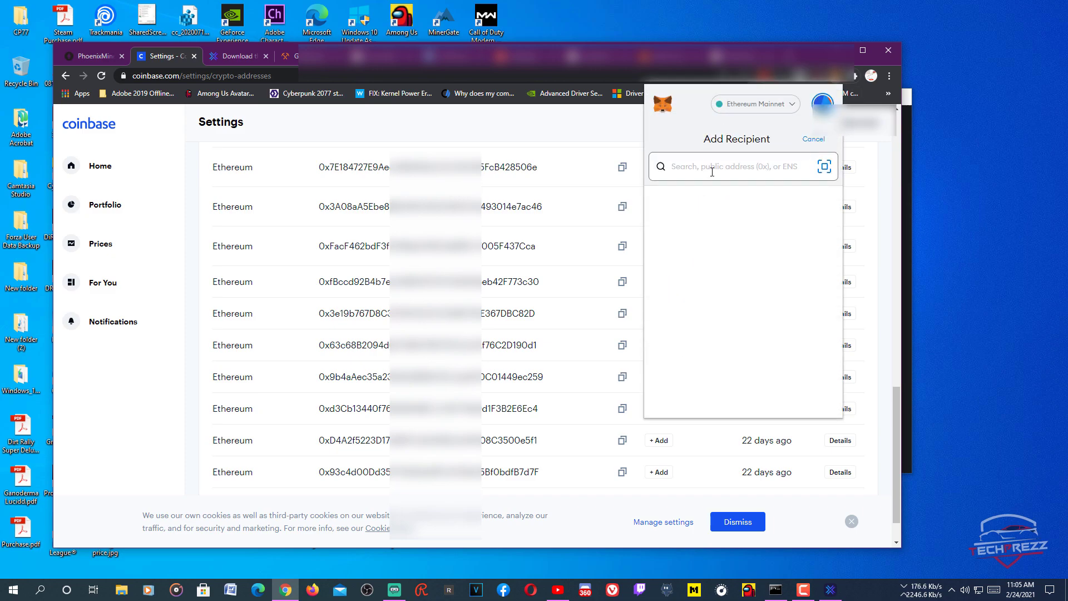
pyautogui.hotkey('ctrl', 'v')
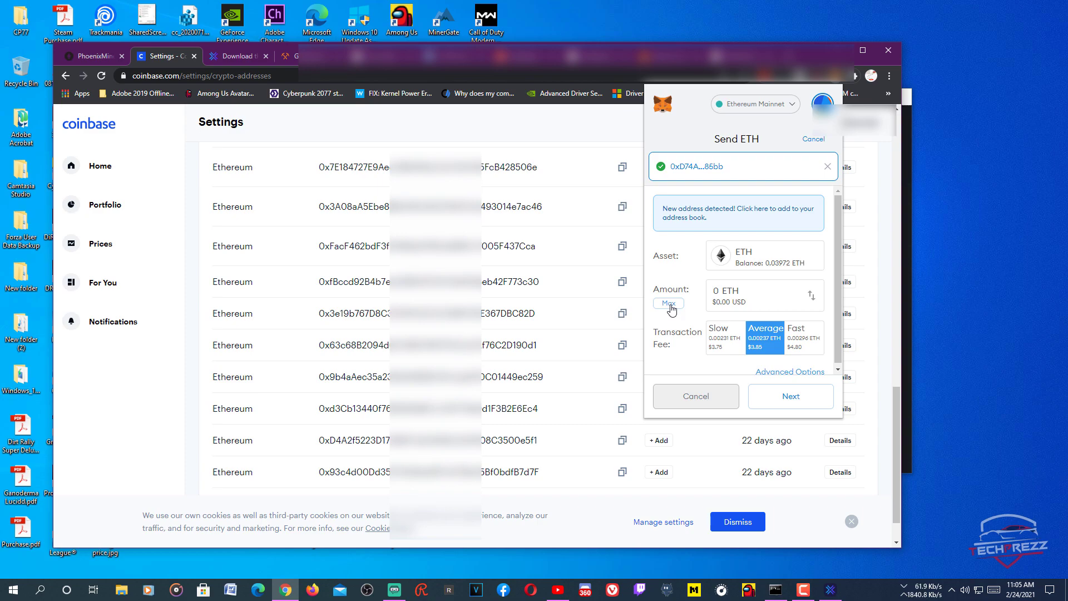
# Show the amount in USD, try 30, then reset to Max (60.59 USD, 0.037347 ETH)
pyautogui.click(670, 304)
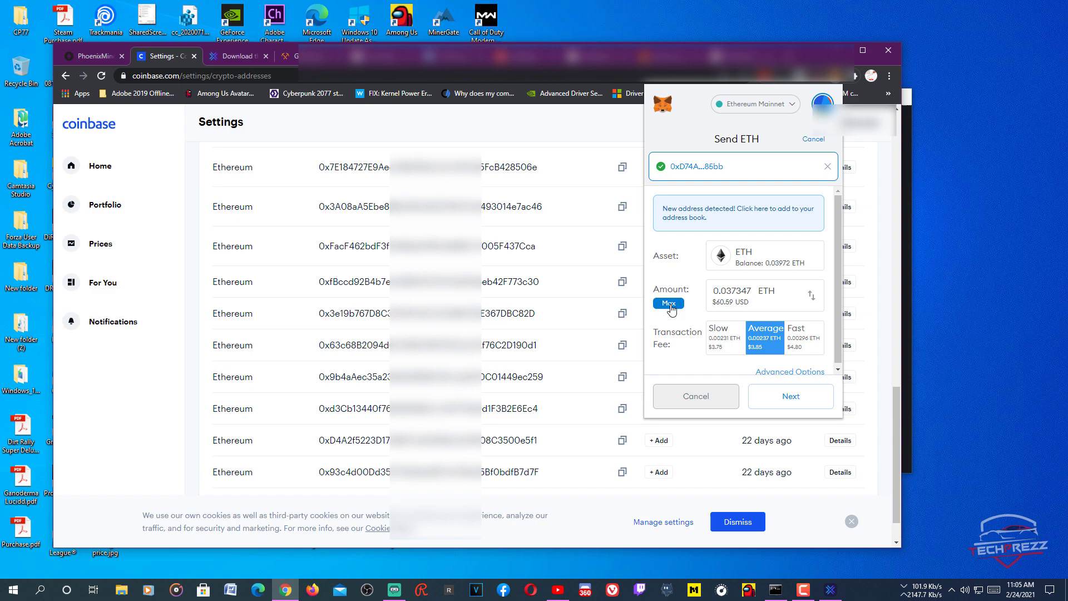
pyautogui.click(814, 301)
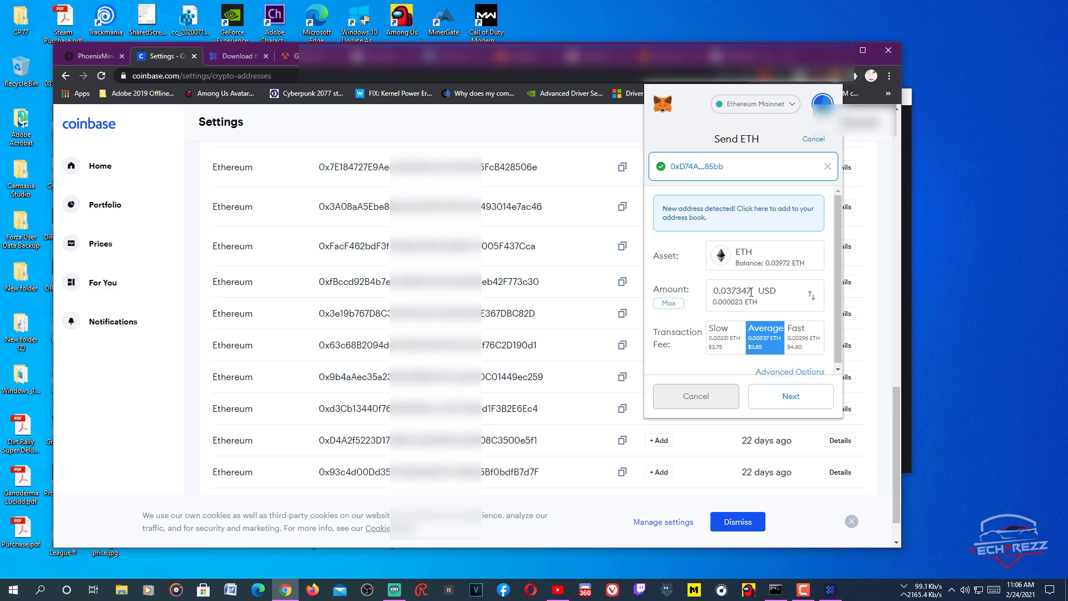
pyautogui.moveTo(751, 293); pyautogui.dragTo(666, 283)
pyautogui.write('30')
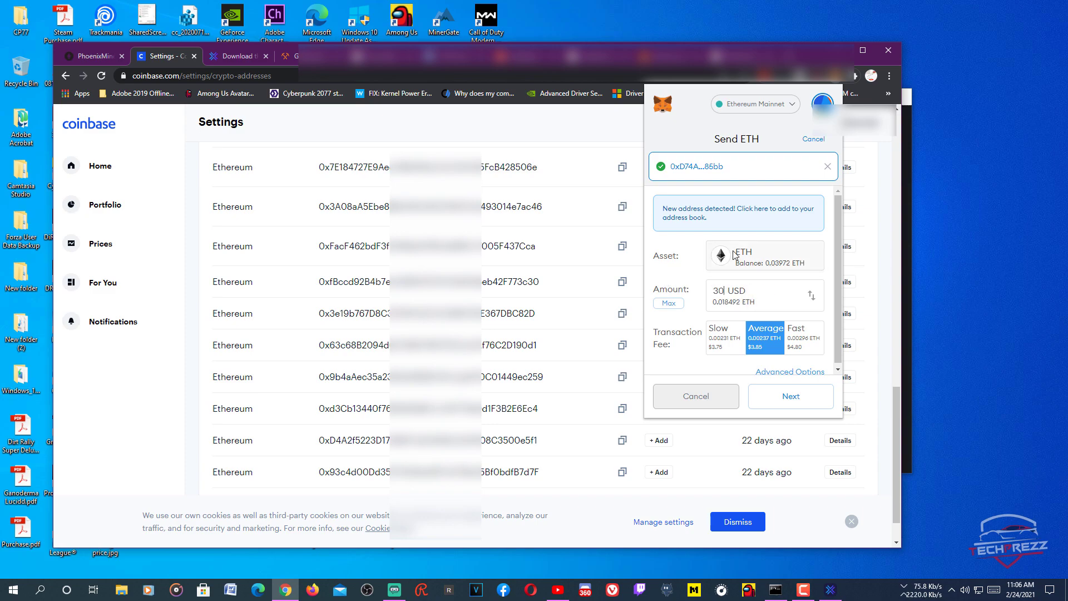
pyautogui.click(673, 305)
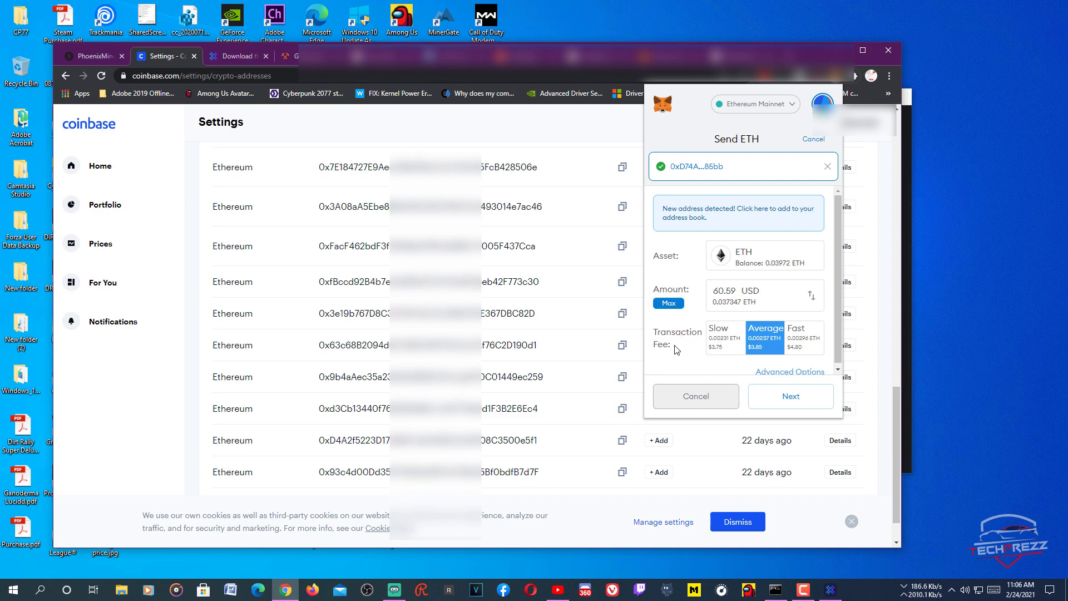
# Compare the Slow, Average and Fast fees, then choose Average, sending 0.037347 ETH
pyautogui.click(735, 349)
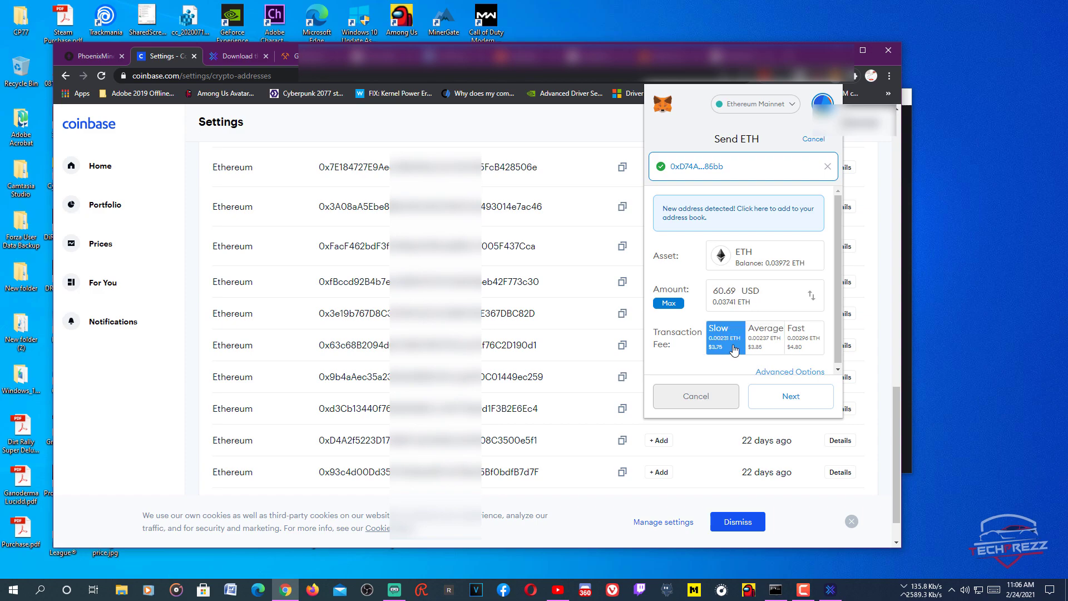
pyautogui.click(756, 351)
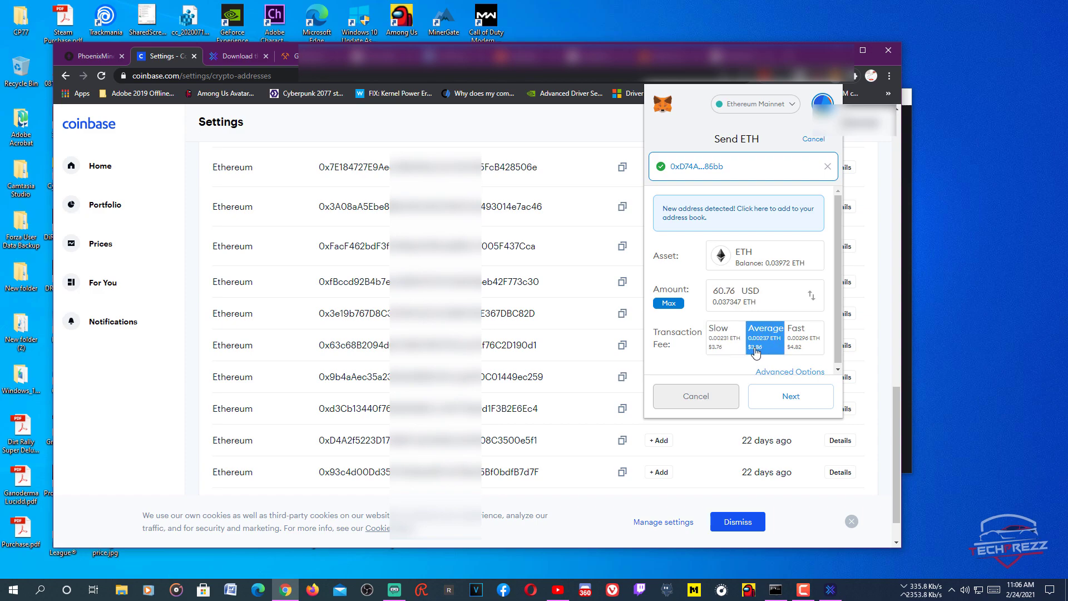
pyautogui.click(735, 350)
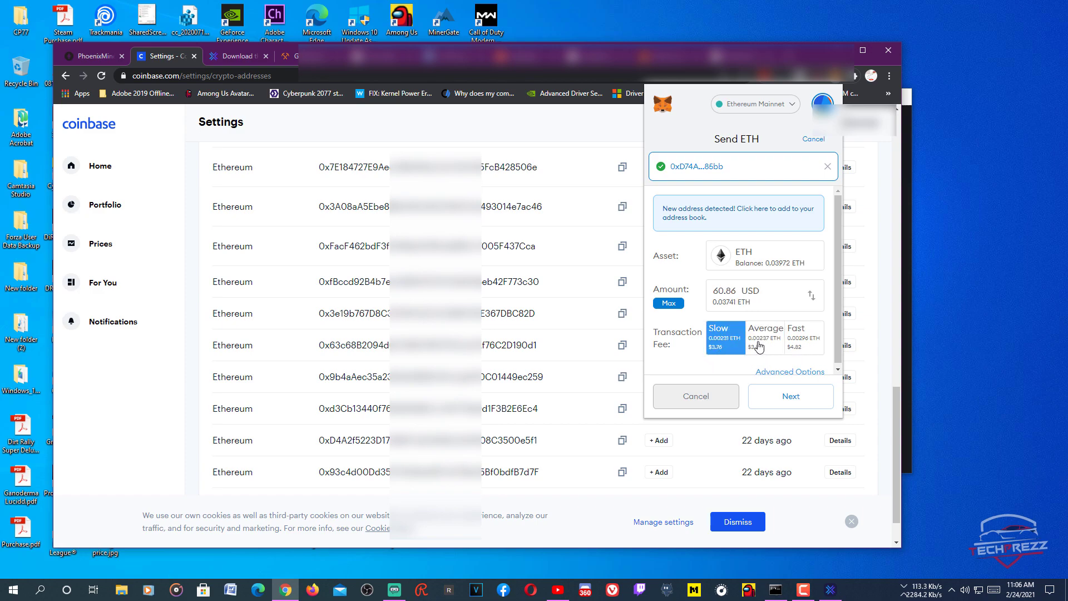
pyautogui.click(775, 344)
pyautogui.click(803, 346)
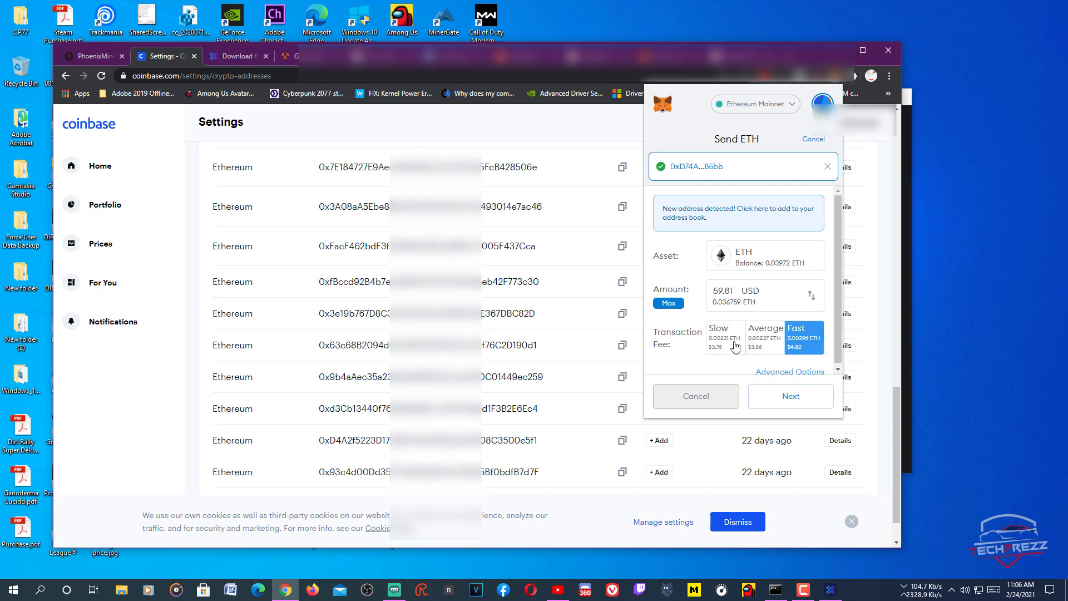
pyautogui.click(734, 349)
pyautogui.click(803, 342)
pyautogui.click(766, 346)
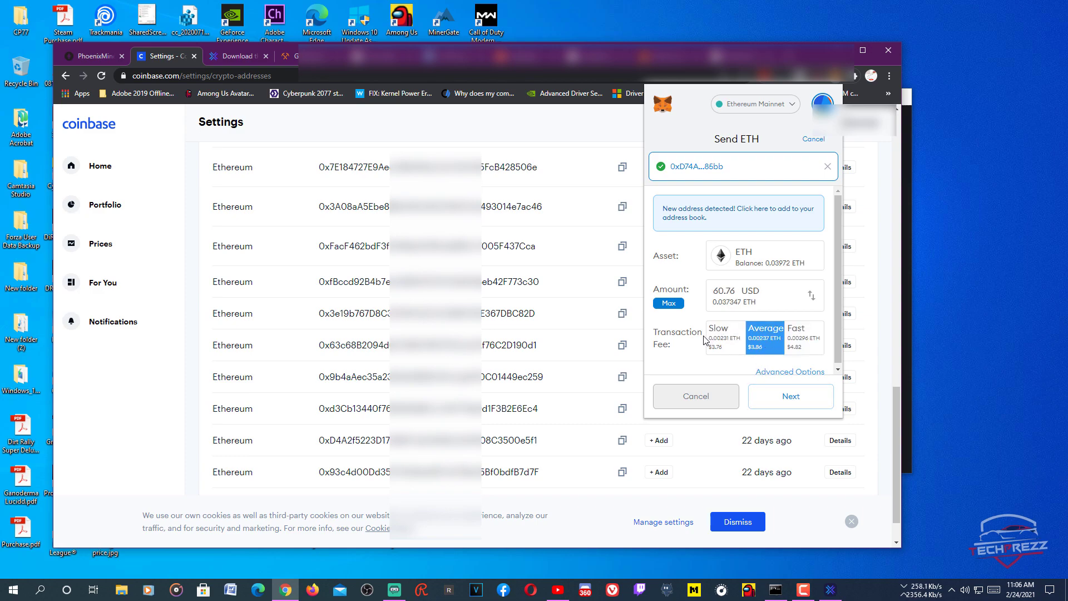
pyautogui.scroll(-1, 721, 328)
# Review and confirm the 0.037347 ETH transfer with 0.002373 ETH gas, totalling 0.03972 ETH
pyautogui.click(801, 408)
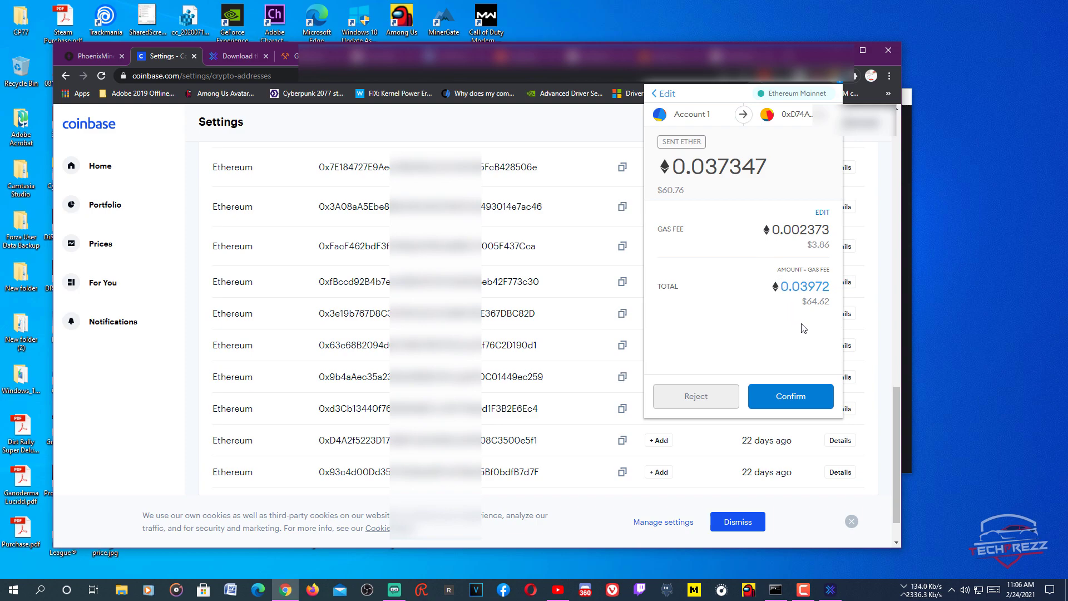
pyautogui.click(804, 407)
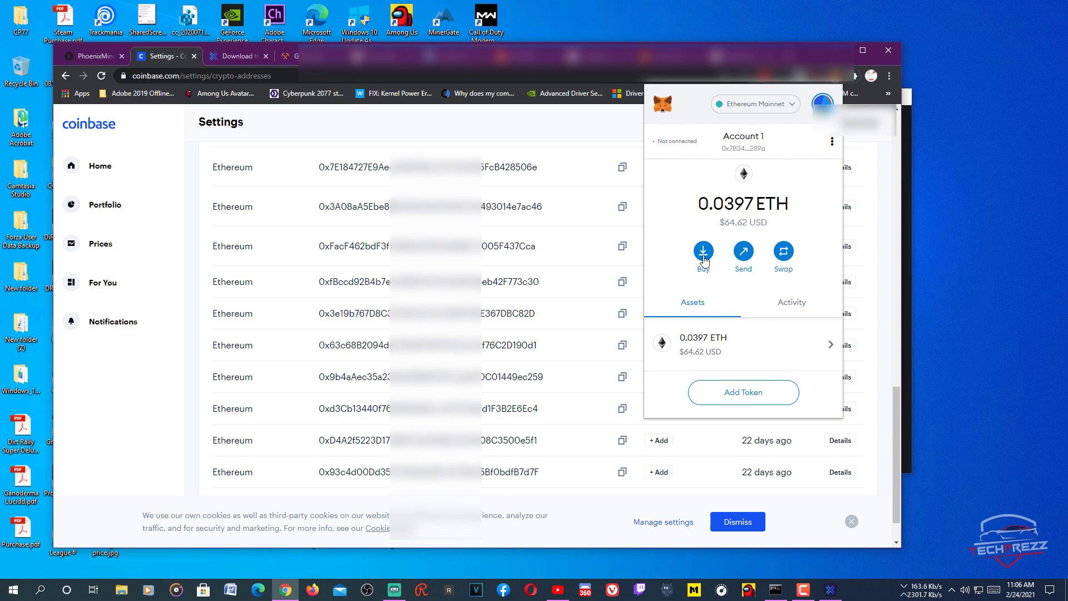
# Switch to Exodus and close the receive view to show 0.03734659 ETH ($60.65)
pyautogui.click(837, 592)
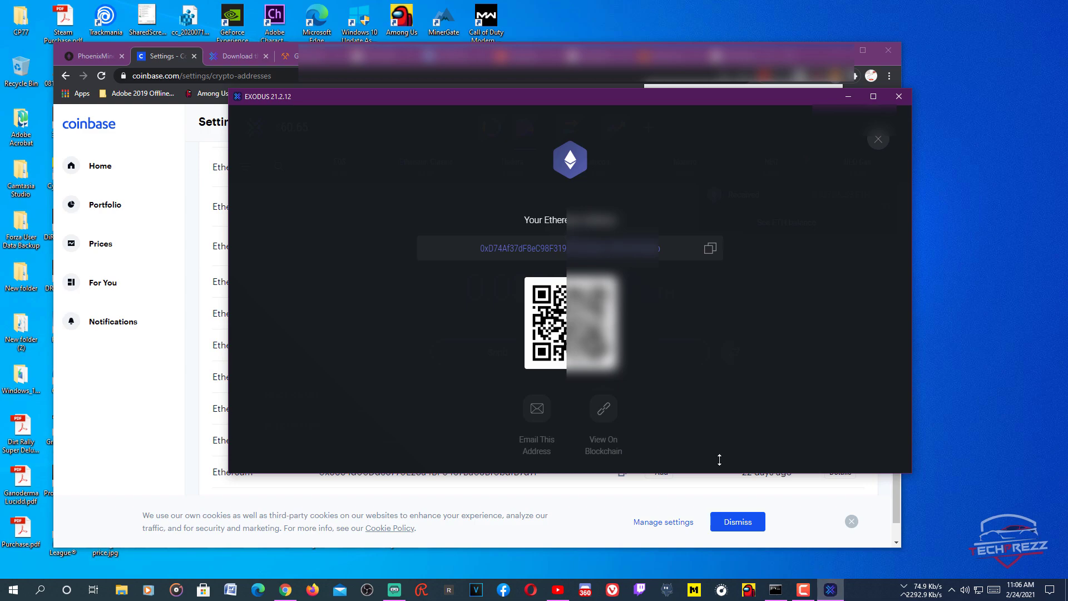
pyautogui.click(876, 140)
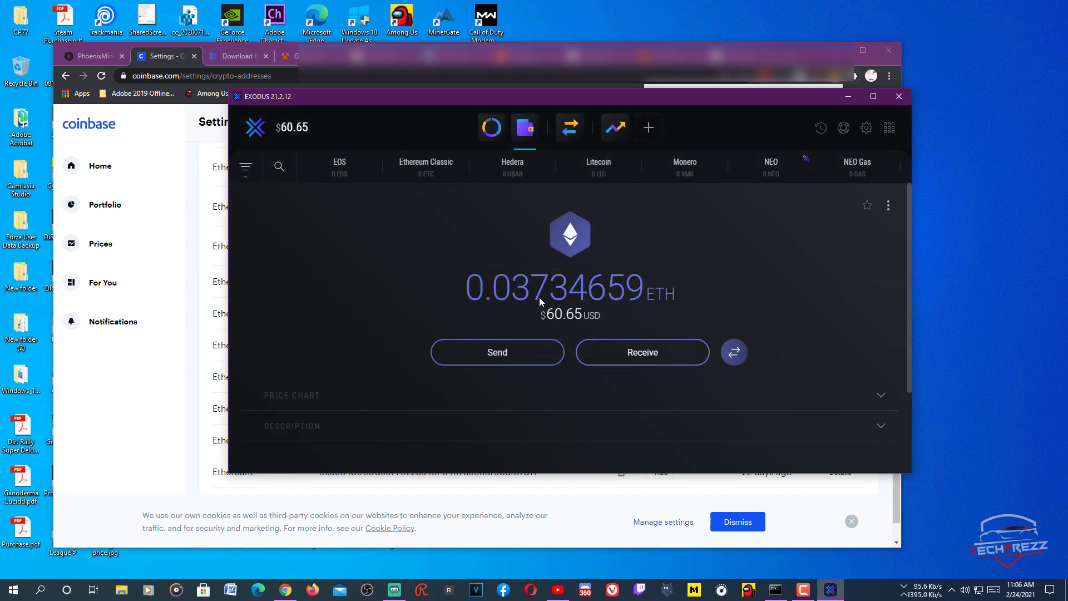